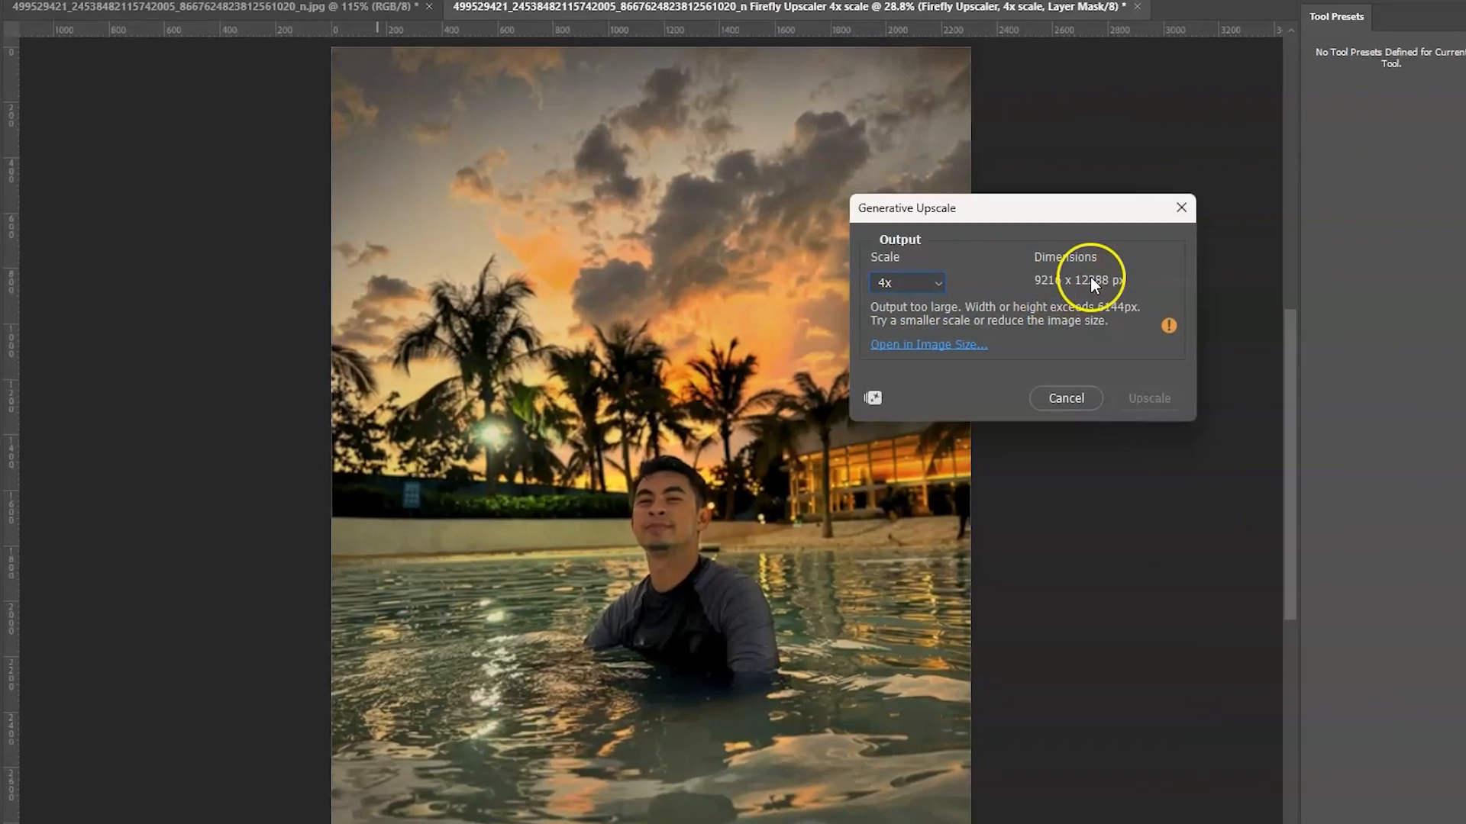
Inspect the low-resolution photo up close around the man's face, the palm trees and the water.
{"action": "key", "text": "Up"}
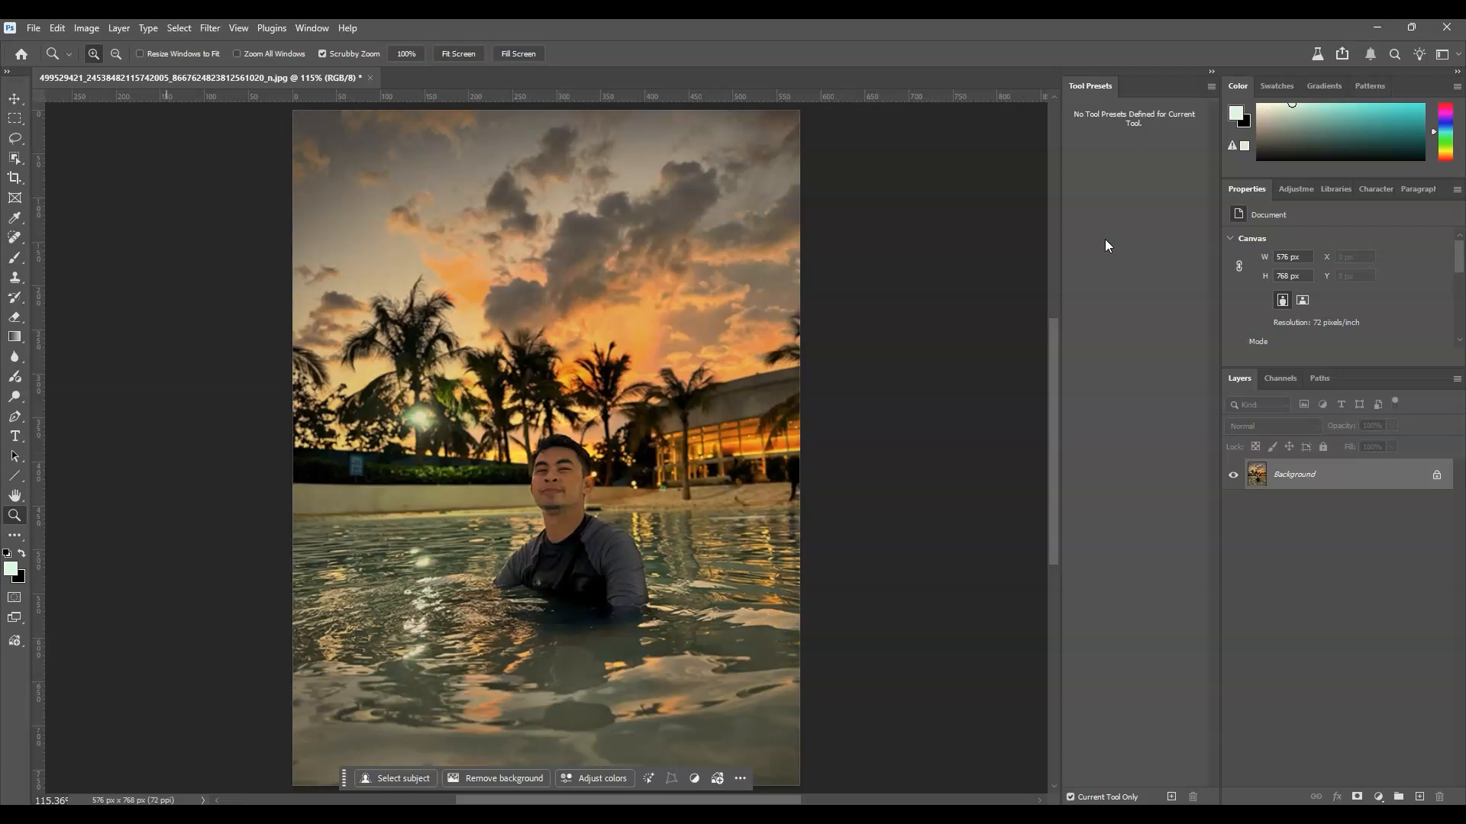
{"action": "left_click", "coordinate": [633, 438]}
{"action": "left_click", "coordinate": [633, 438]}
{"action": "left_click", "coordinate": [633, 439]}
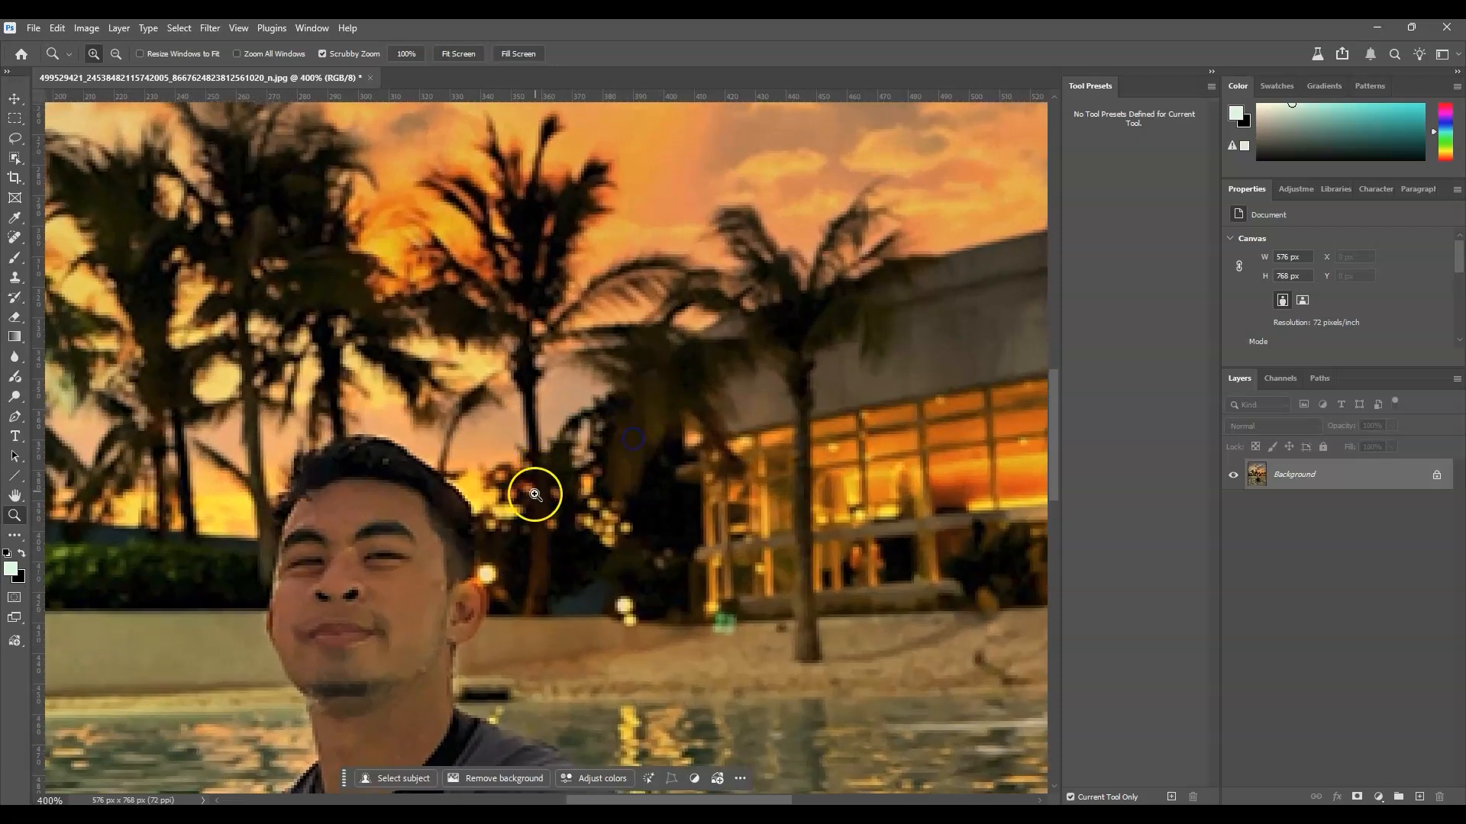
{"action": "scroll", "coordinate": [491, 340], "scroll_direction": "left", "scroll_amount": 5}
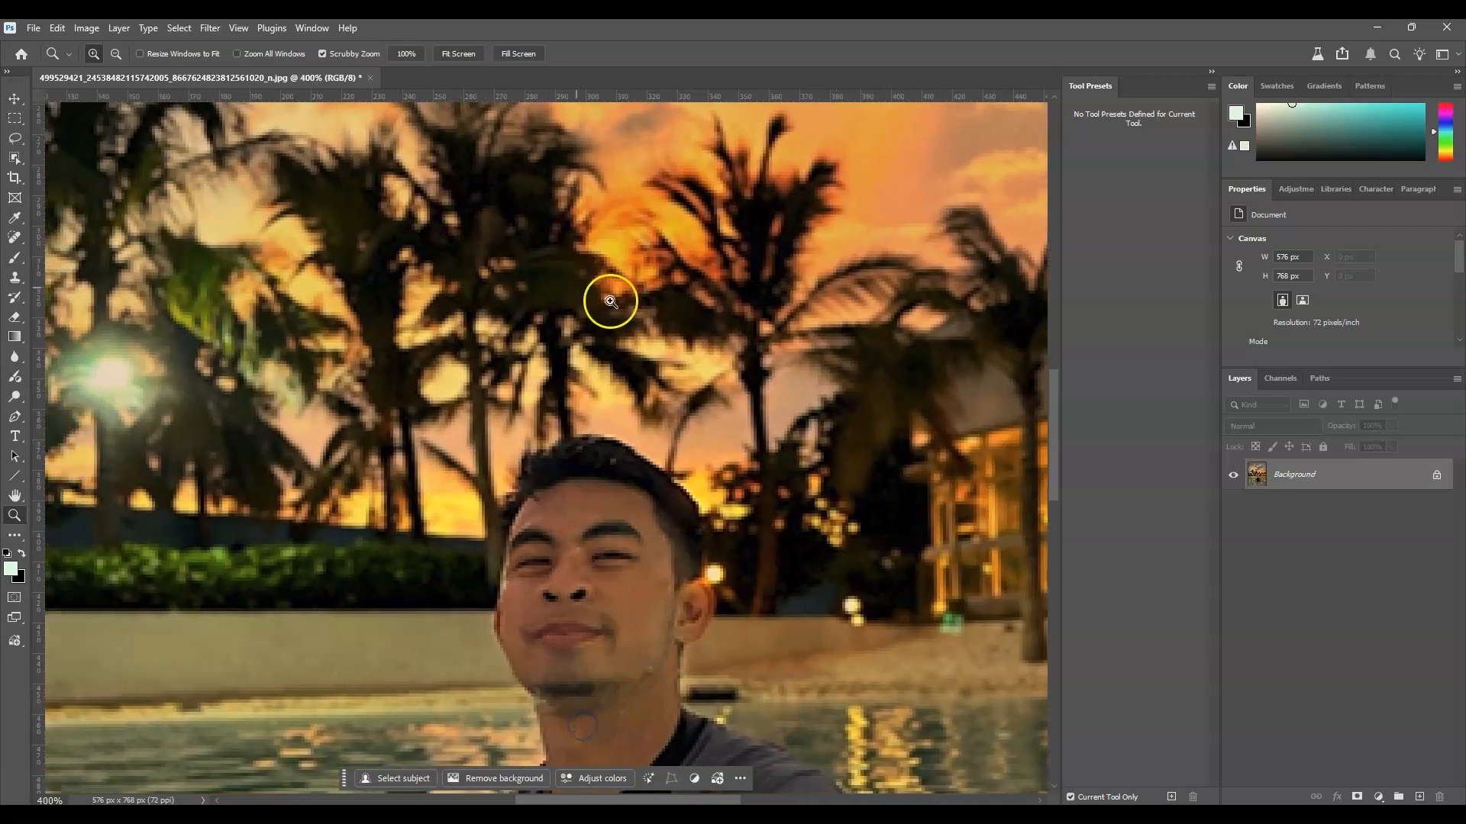
{"action": "scroll", "coordinate": [610, 301], "scroll_direction": "down", "scroll_amount": 3}
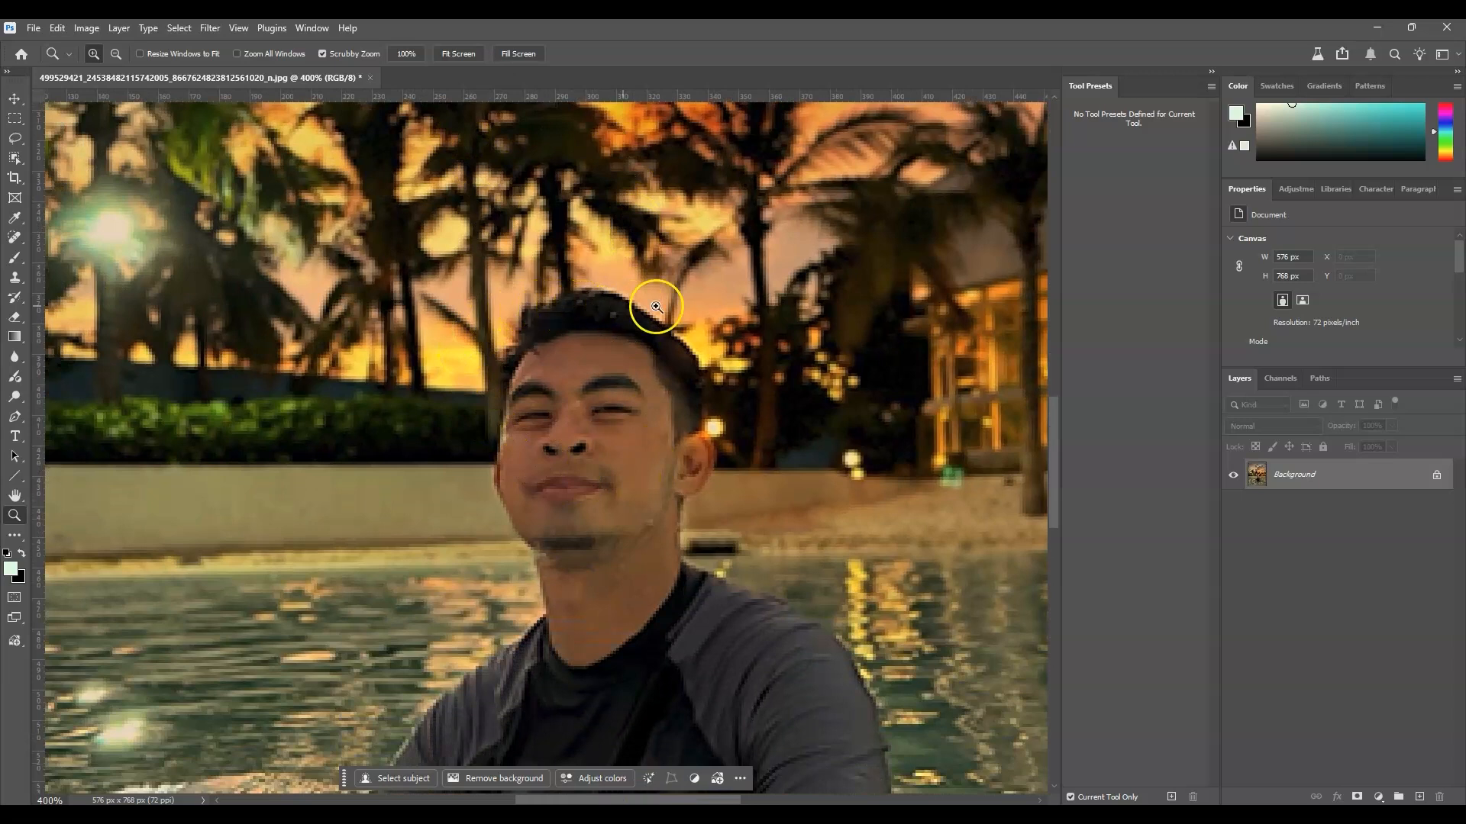
{"action": "scroll", "coordinate": [645, 420], "scroll_direction": "down", "scroll_amount": 5}
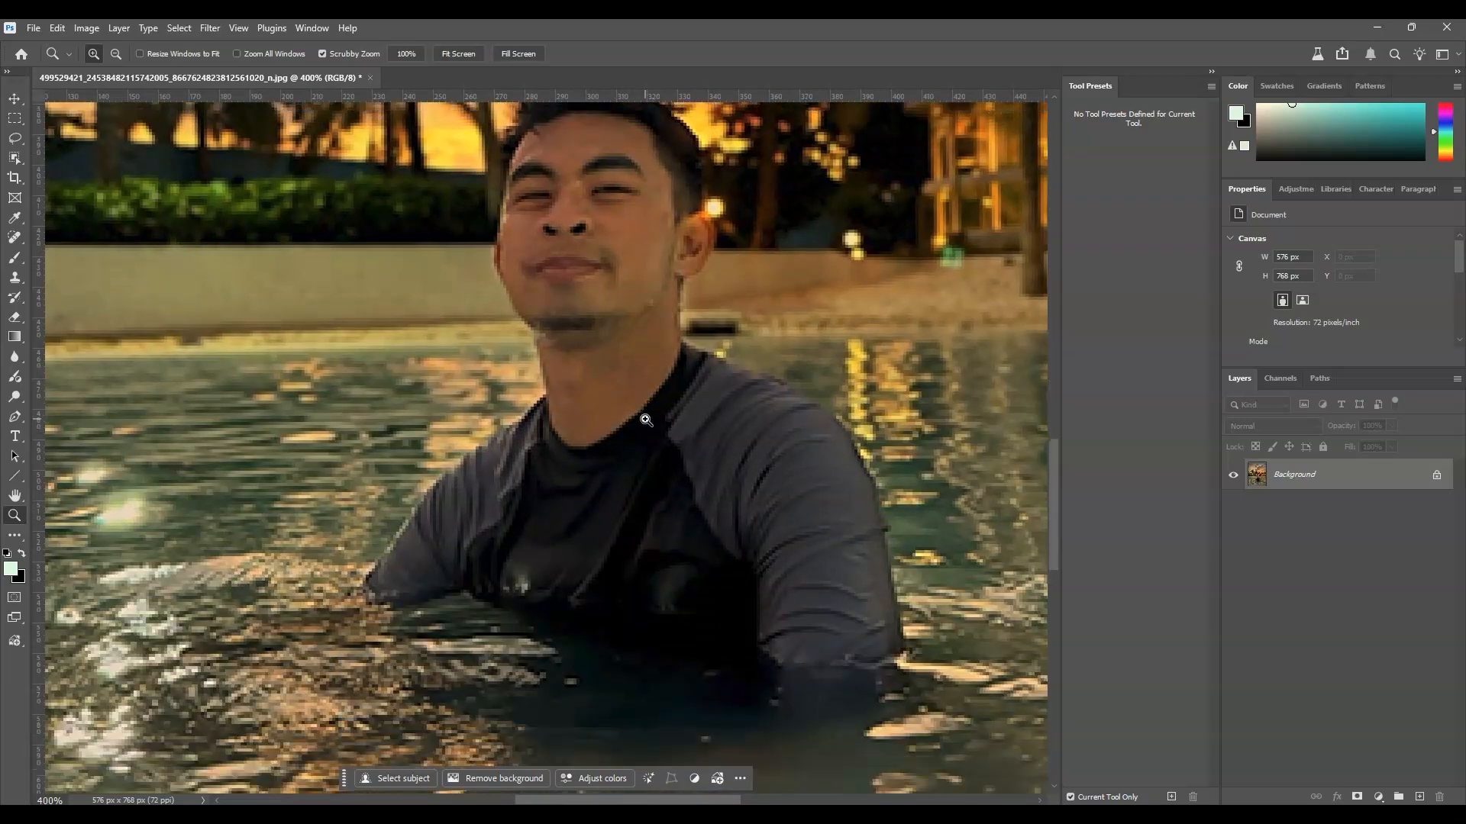
{"action": "scroll", "coordinate": [649, 422], "scroll_direction": "up", "scroll_amount": 2}
{"action": "left_click", "coordinate": [653, 426], "text": "alt"}
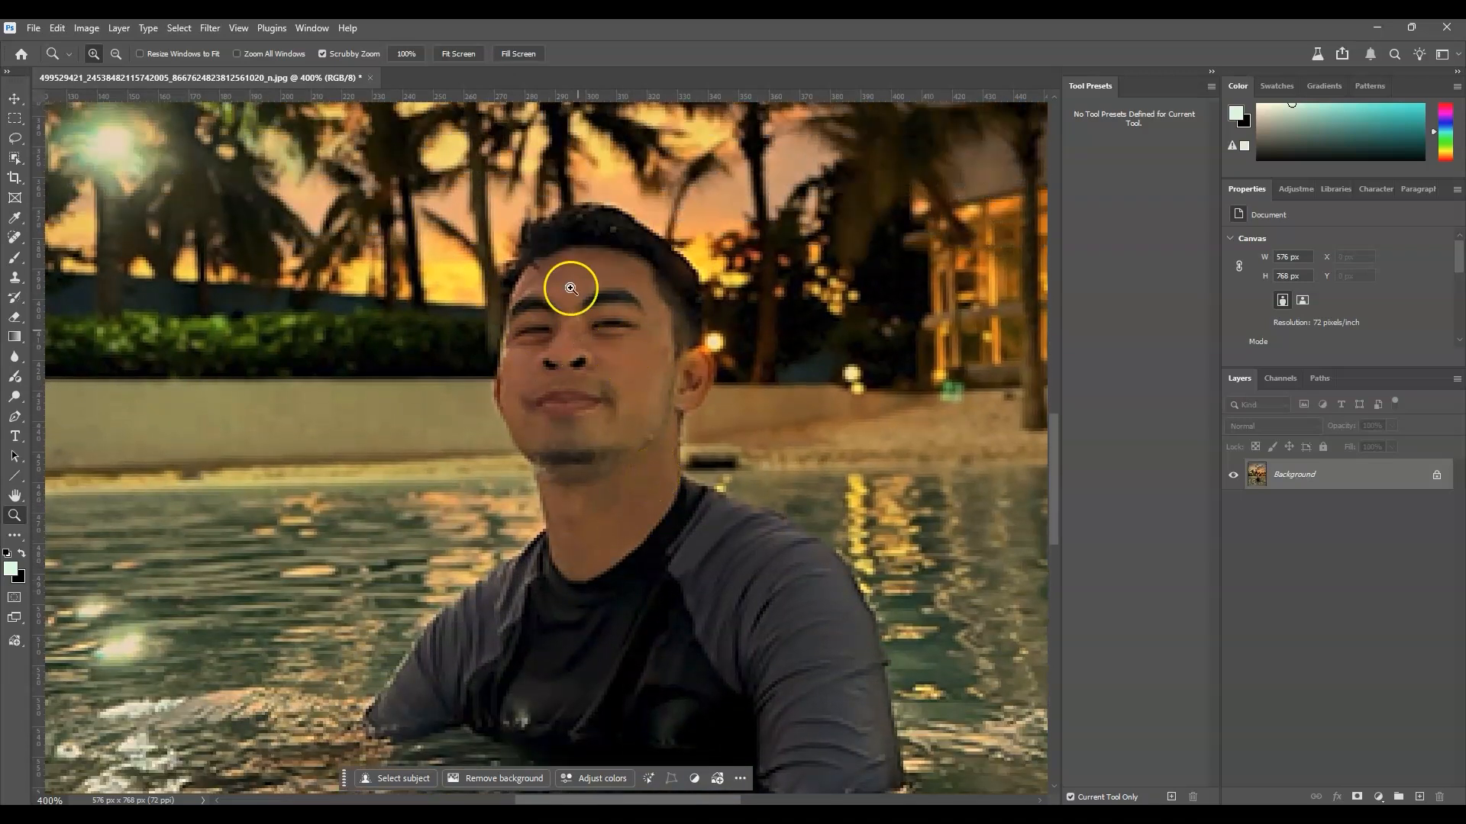
{"action": "left_click", "coordinate": [460, 54]}
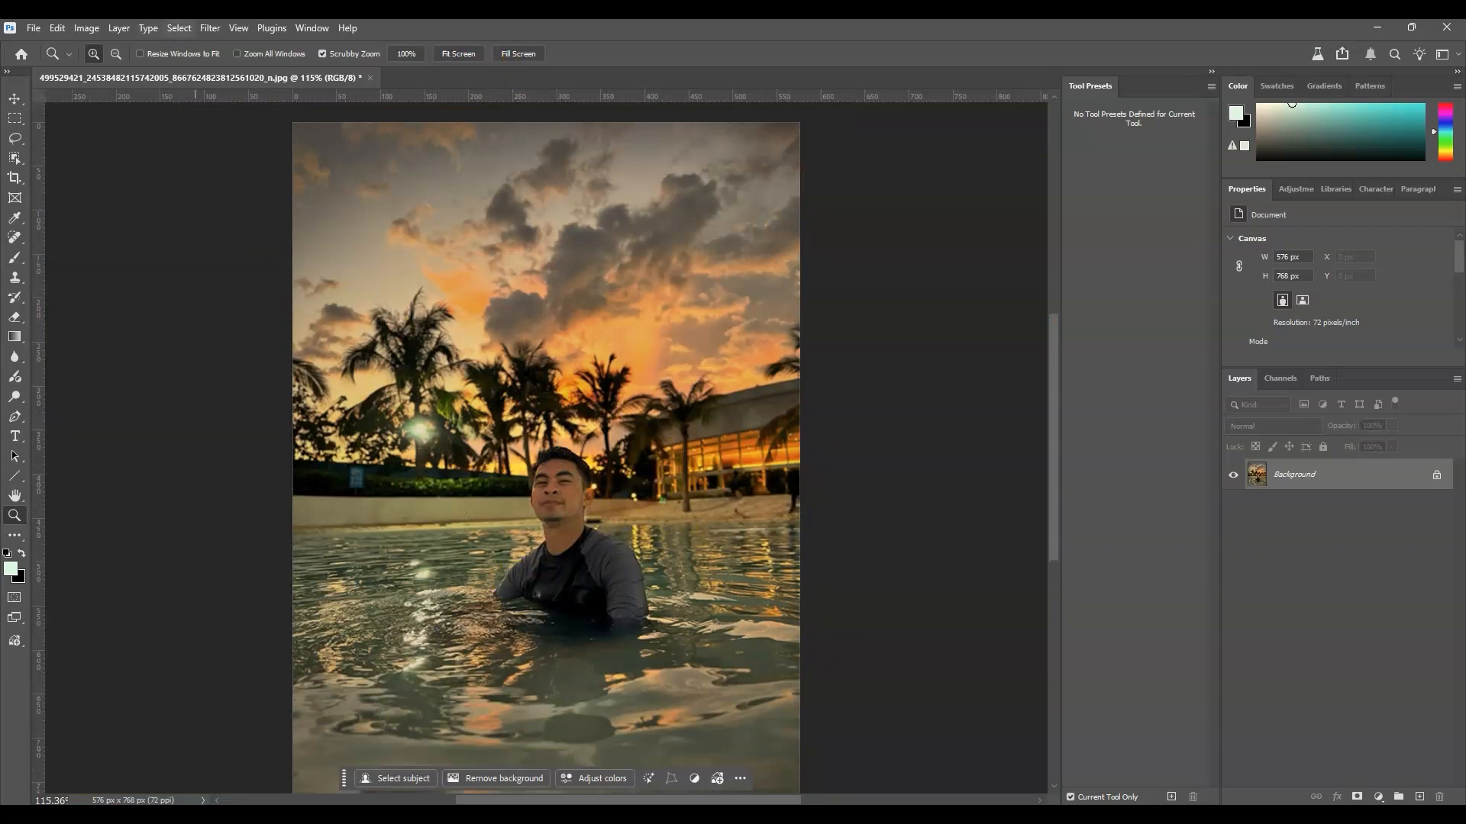
Upscale the photo with Generative Upscale at a 4x scale for a 2304 x 3072 px output.
{"action": "left_click", "coordinate": [86, 28]}
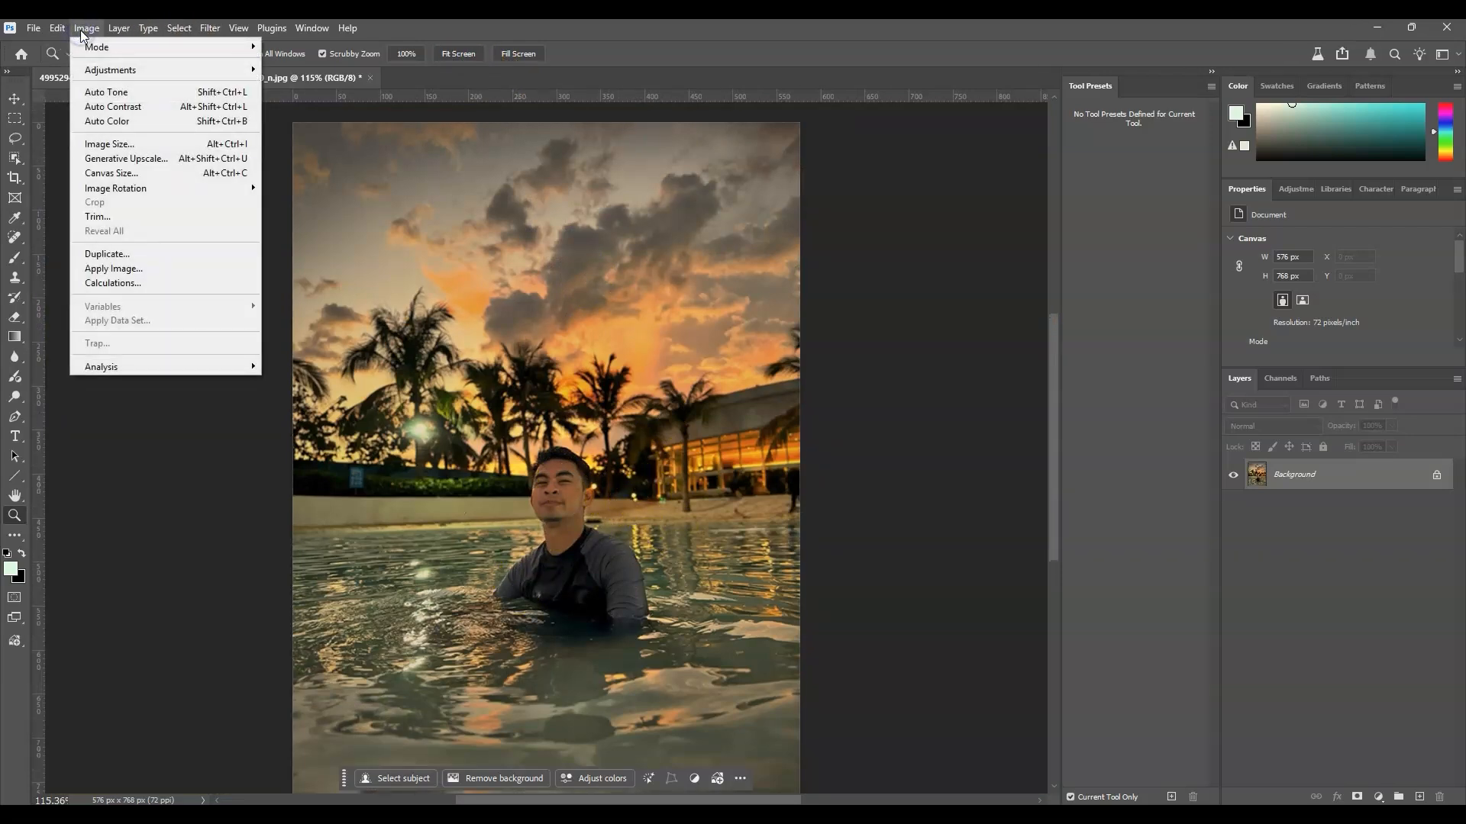
{"action": "left_click", "coordinate": [185, 162]}
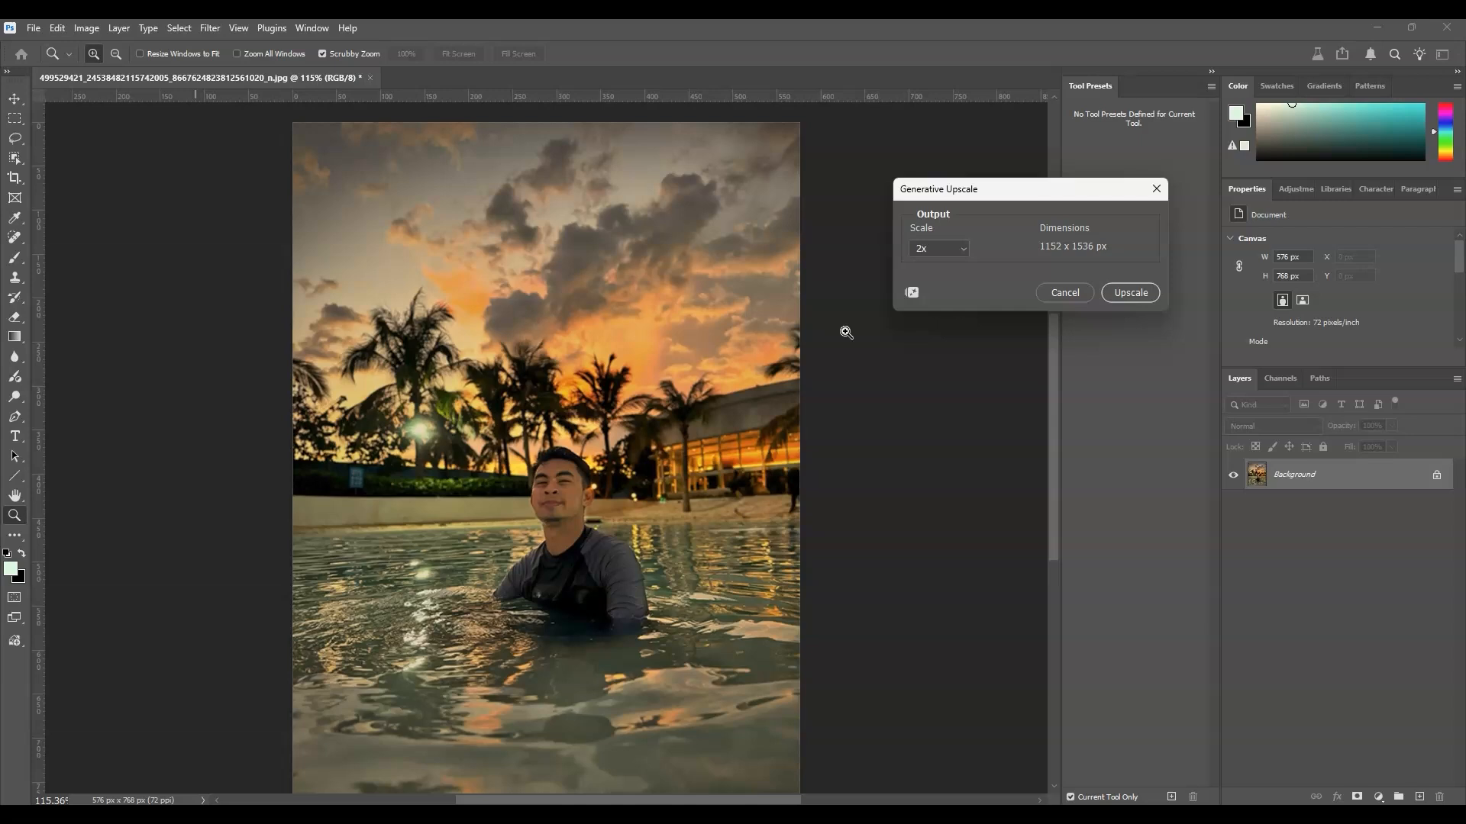
{"action": "left_click_drag", "start_coordinate": [1000, 189], "coordinate": [733, 276]}
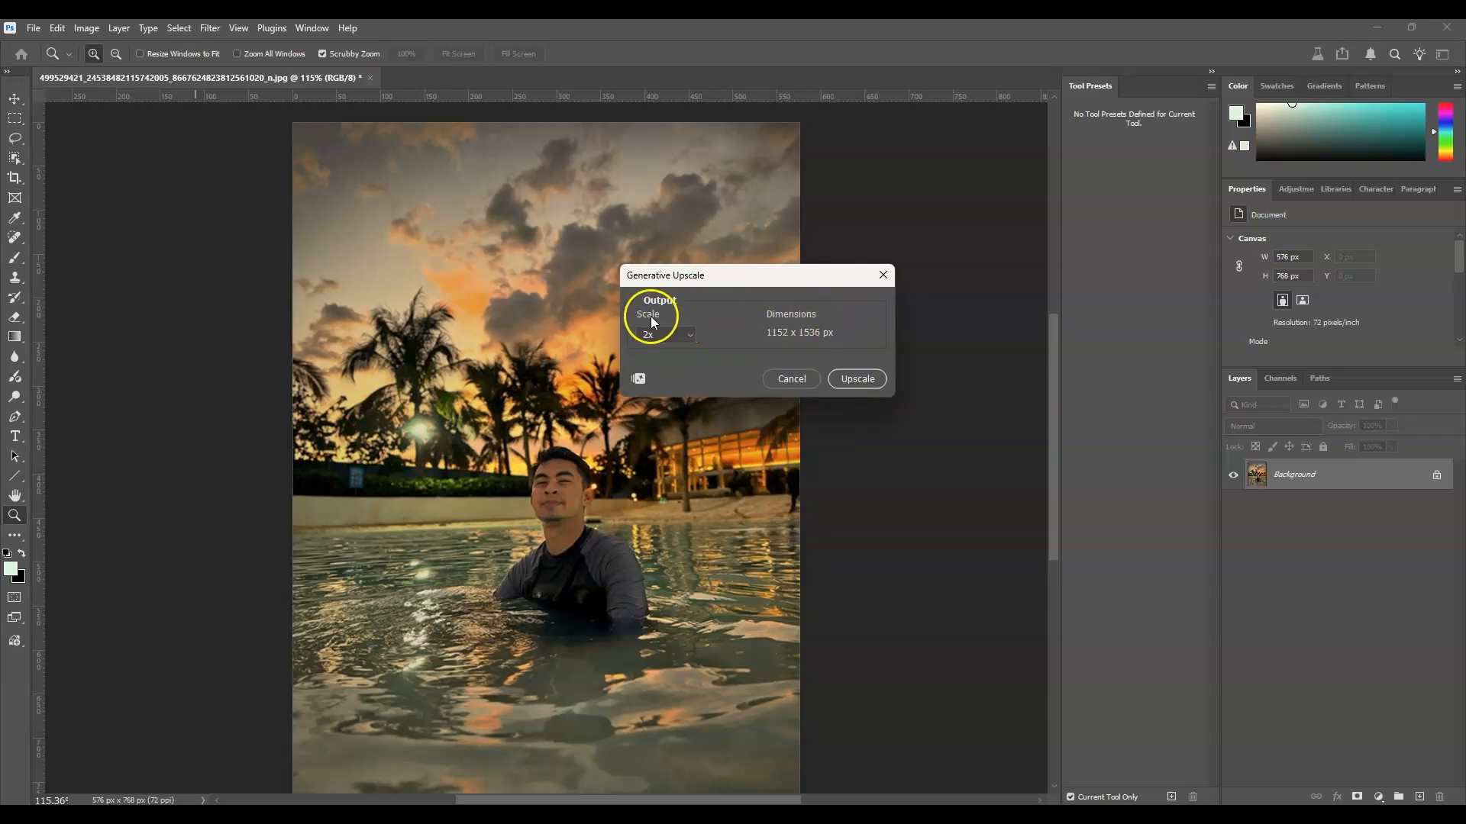
{"action": "left_click", "coordinate": [687, 336]}
{"action": "left_click", "coordinate": [690, 334]}
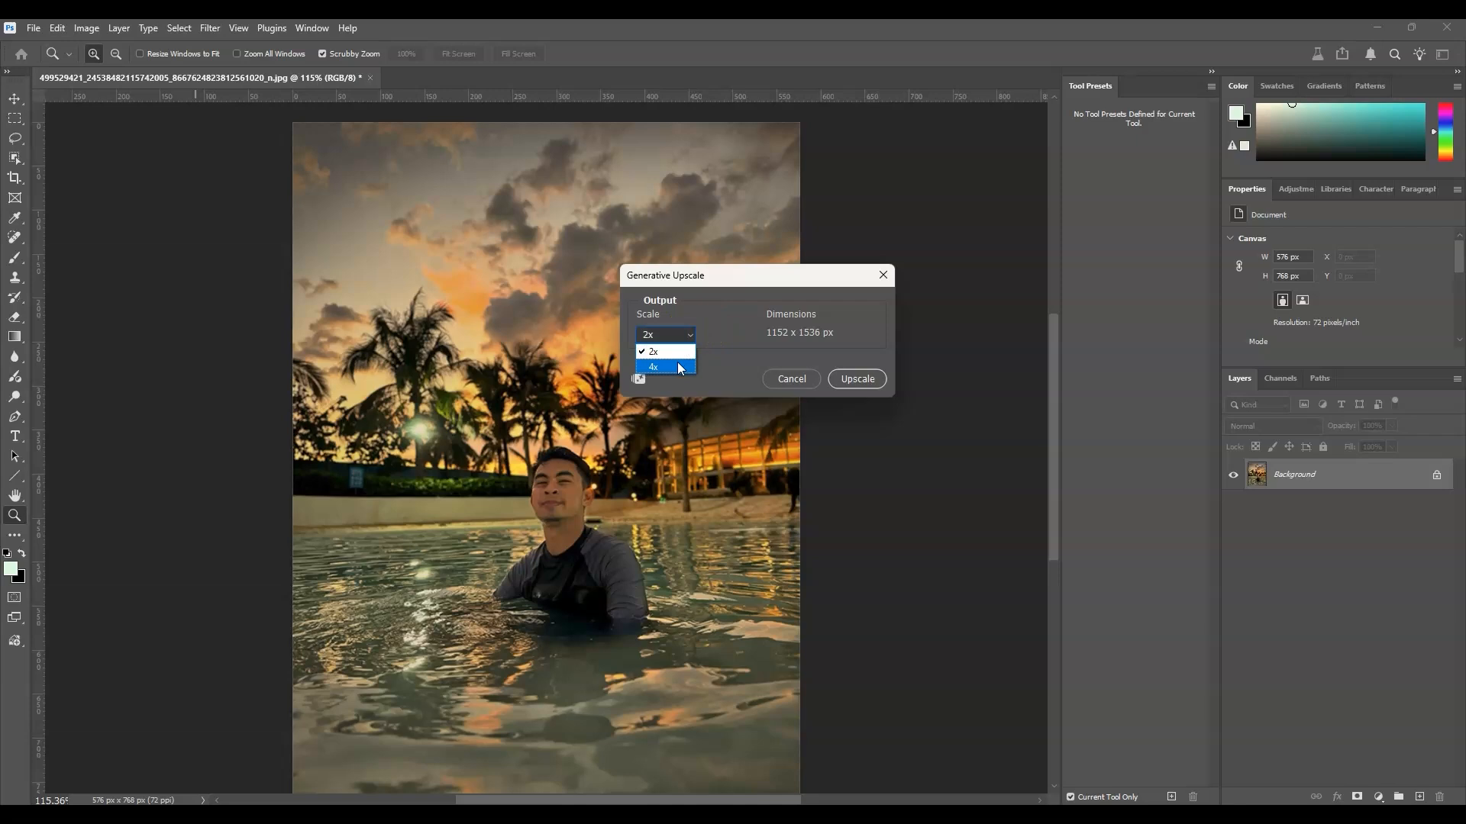
{"action": "left_click", "coordinate": [679, 367]}
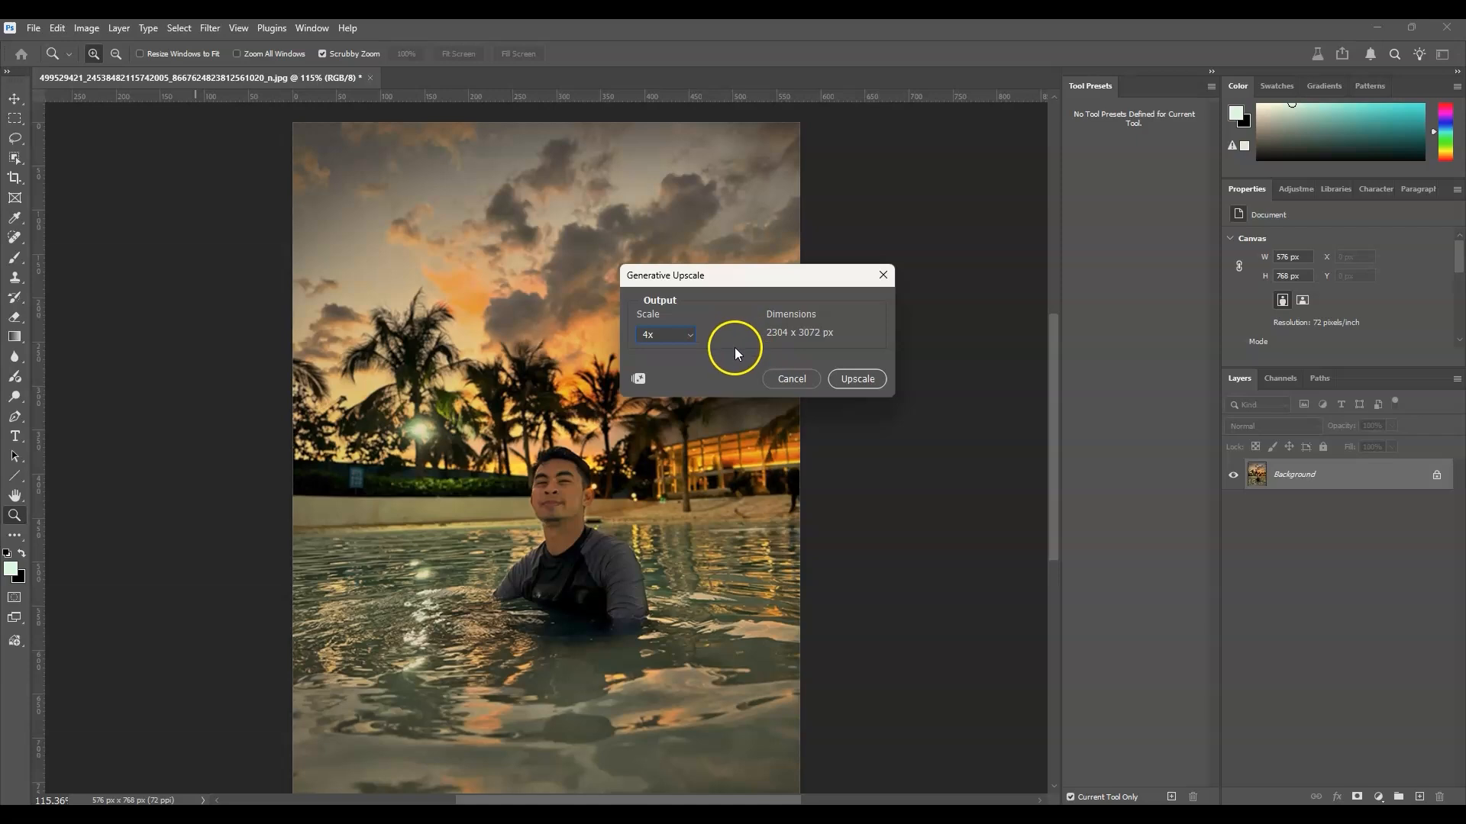
{"action": "left_click", "coordinate": [868, 381]}
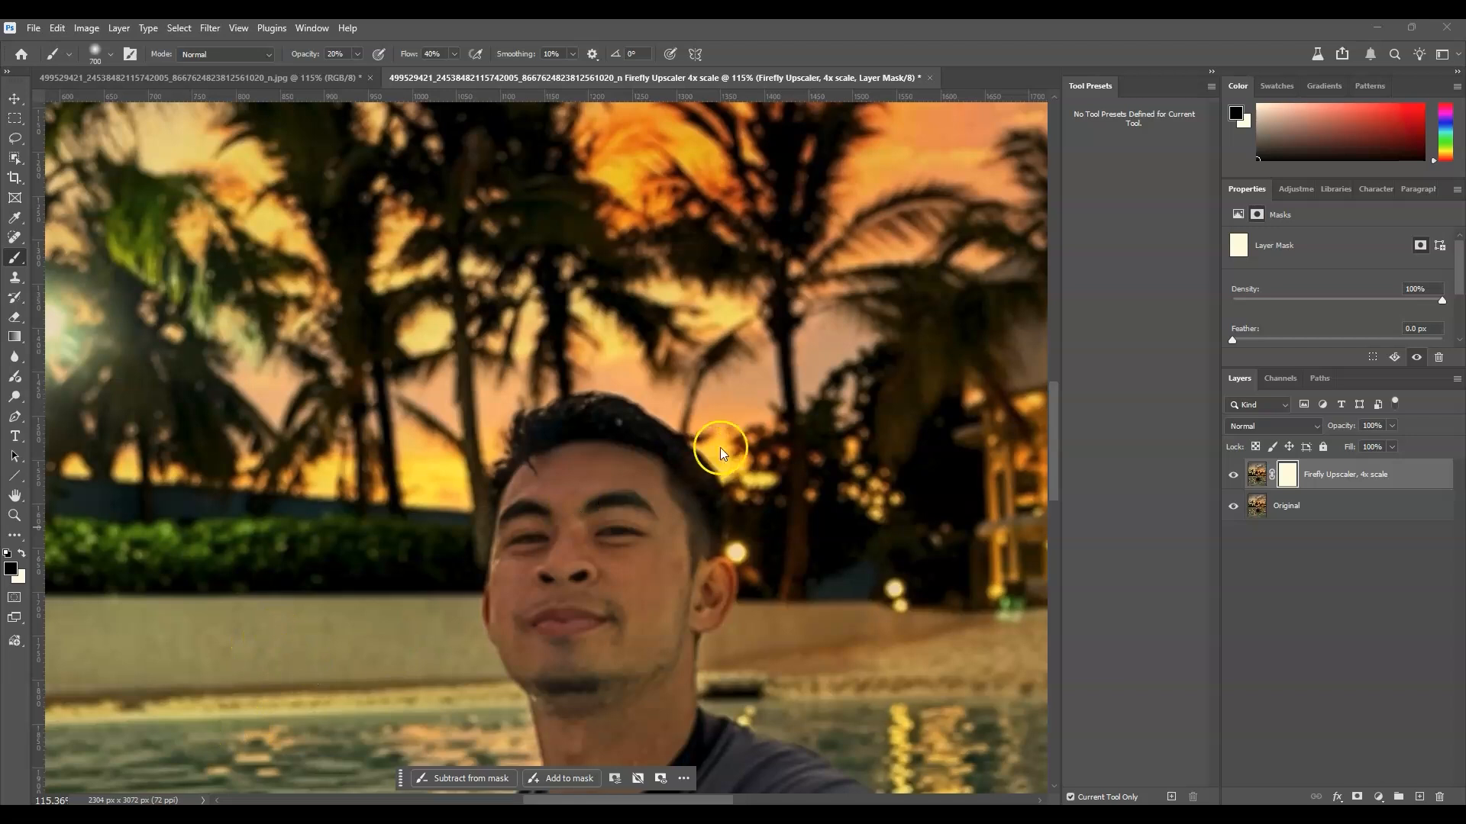
Compare the man's face up close with the Firefly Upscaler, 4x scale layer hidden and shown.
{"action": "scroll", "coordinate": [742, 459], "scroll_direction": "down", "scroll_amount": 2}
{"action": "scroll", "coordinate": [741, 461], "scroll_direction": "down", "scroll_amount": 1}
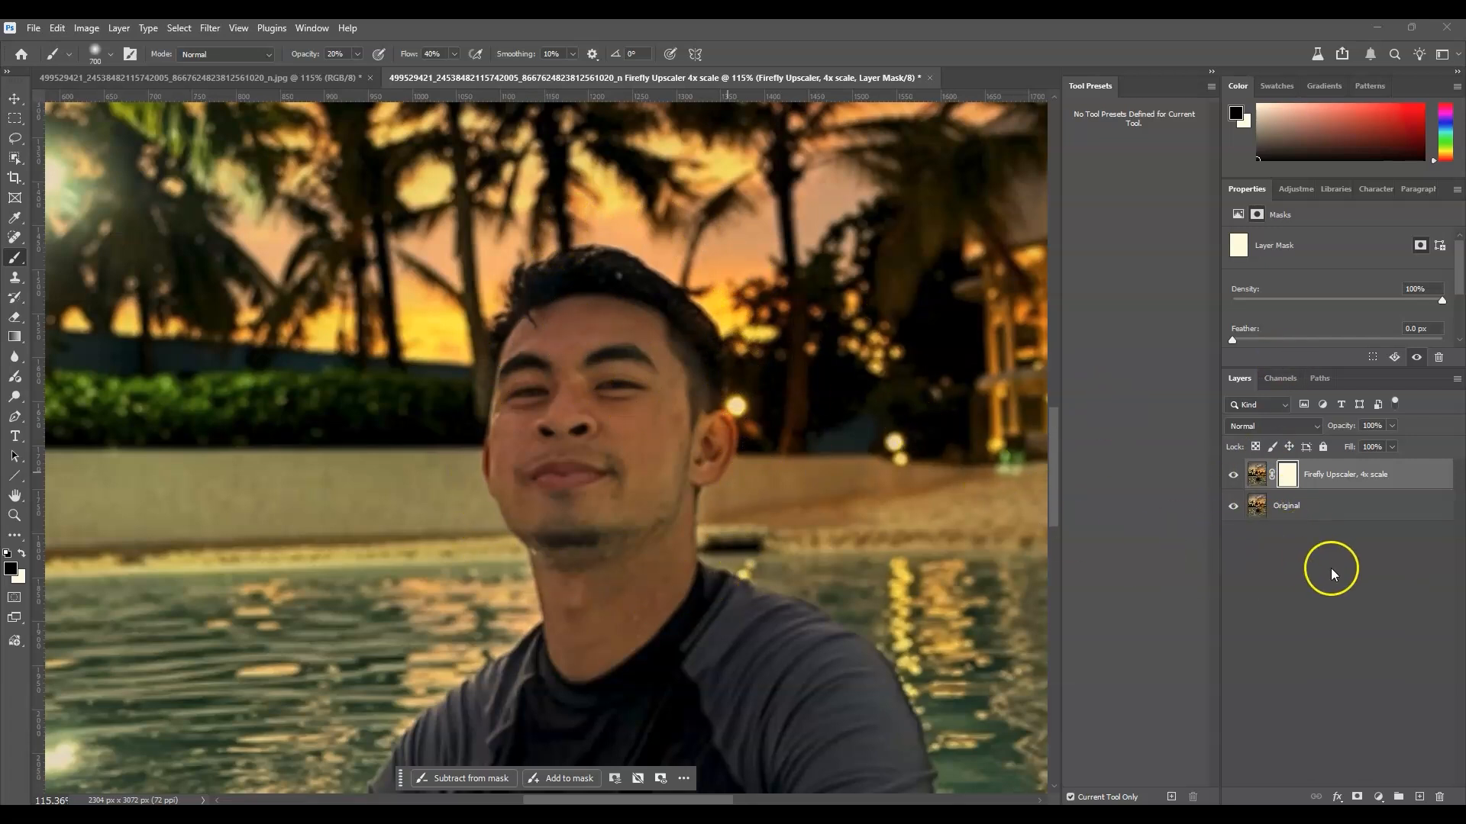
{"action": "left_click", "coordinate": [1234, 475]}
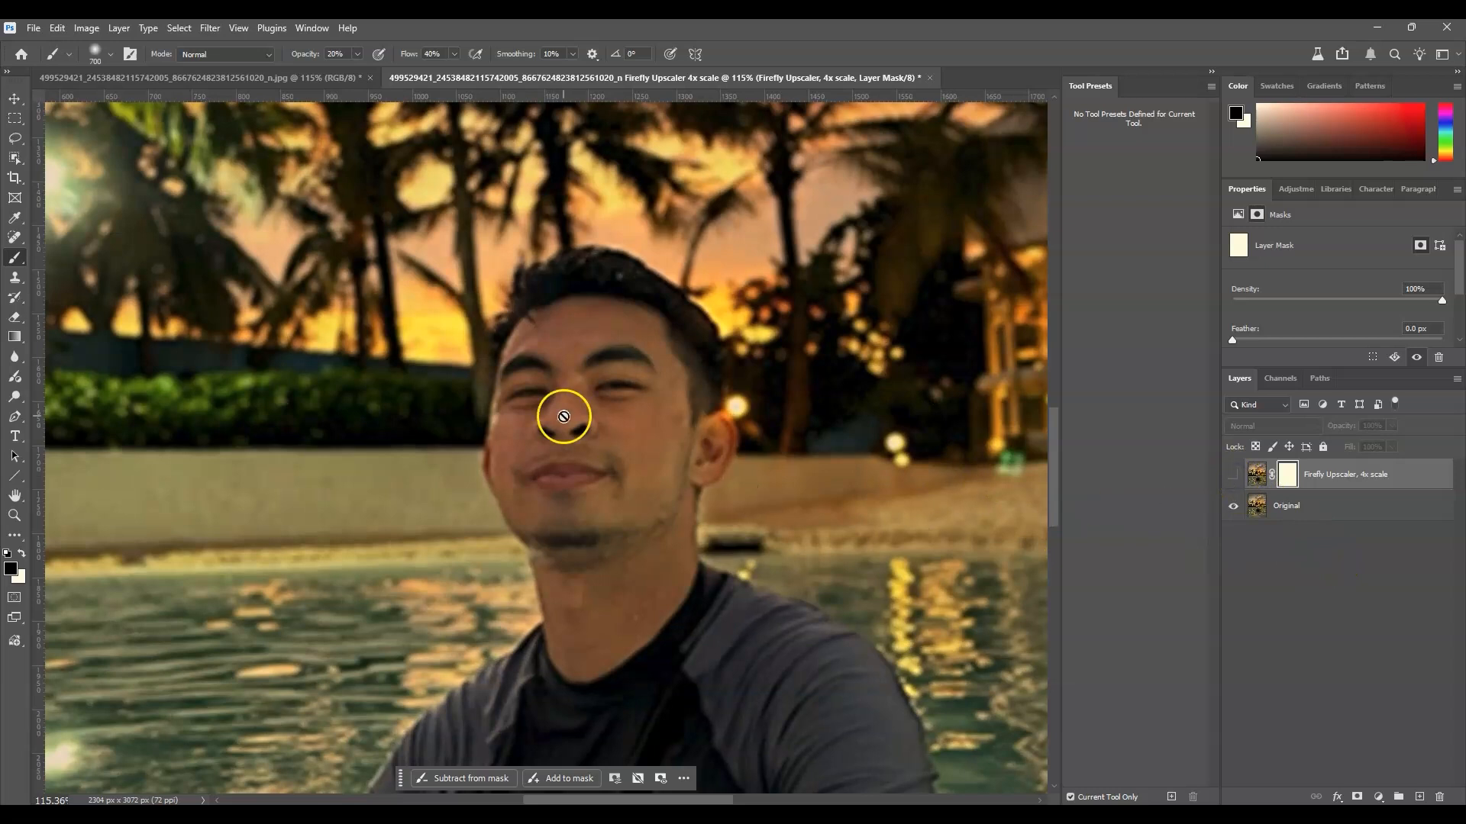
{"action": "scroll", "coordinate": [564, 353], "scroll_direction": "down", "scroll_amount": 1}
{"action": "left_click", "coordinate": [14, 515]}
{"action": "left_click", "coordinate": [626, 360]}
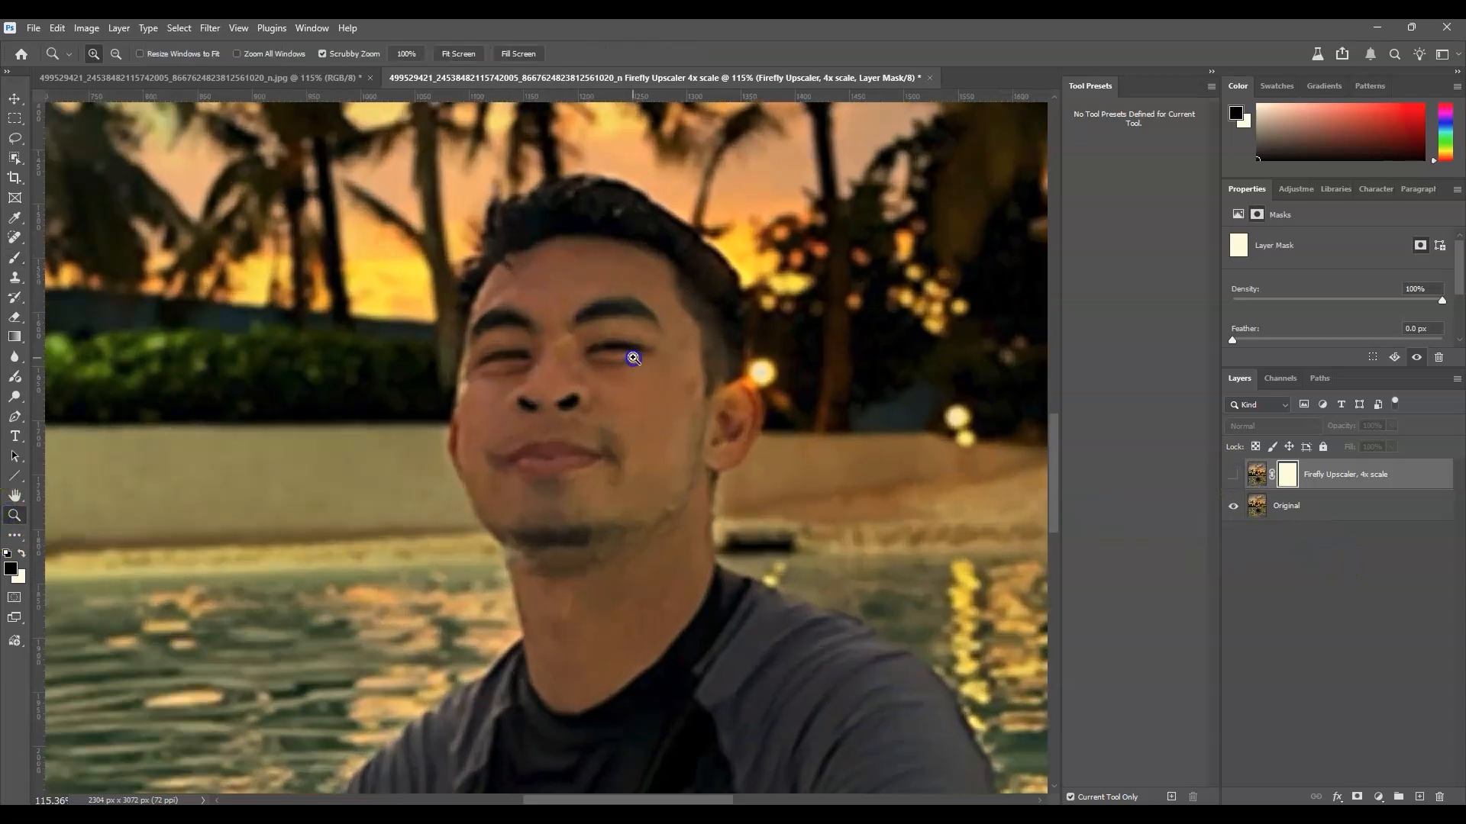
{"action": "scroll", "coordinate": [555, 413], "scroll_direction": "up", "scroll_amount": 1}
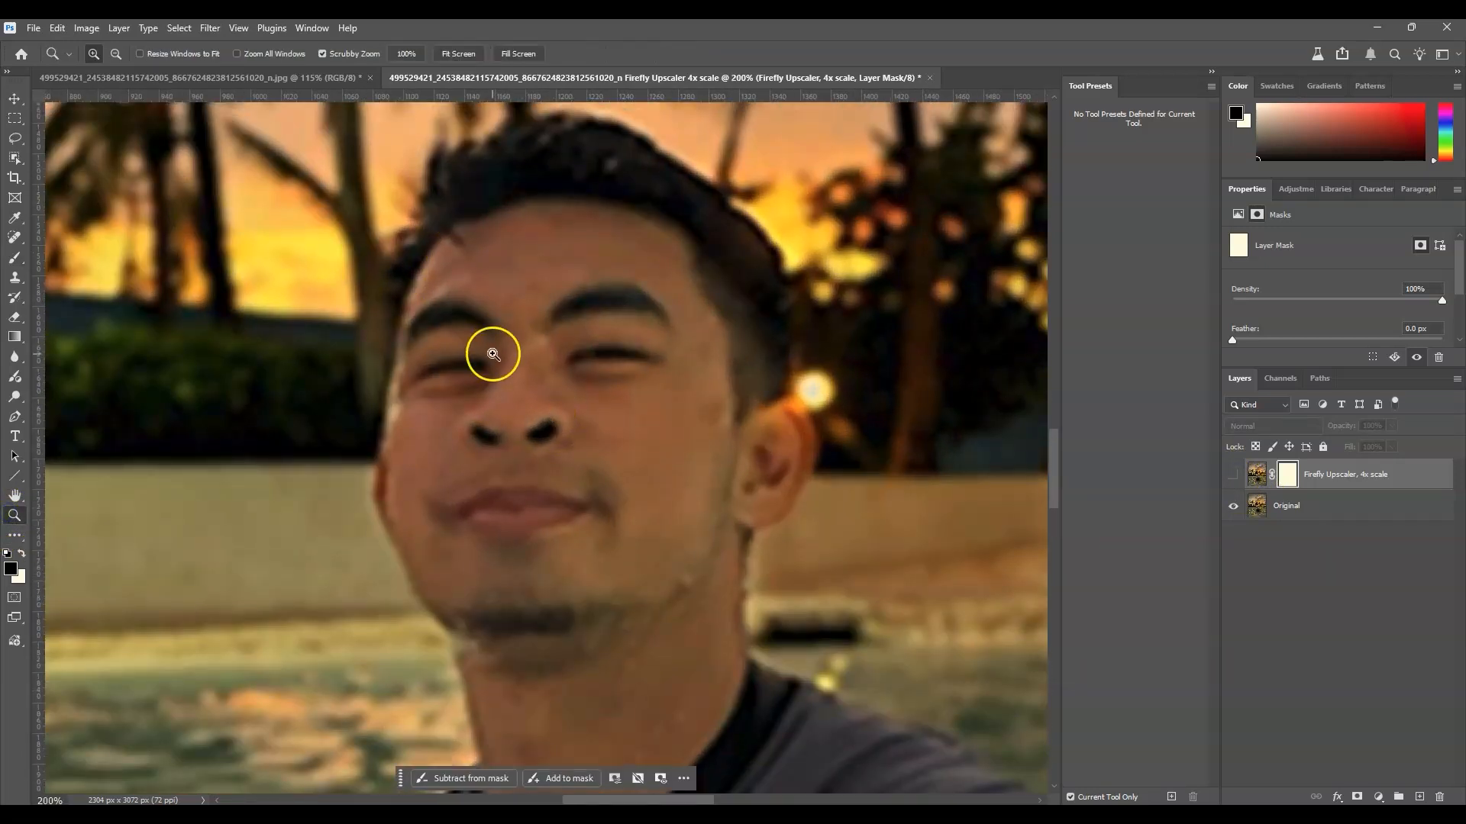
{"action": "left_click", "coordinate": [1234, 476]}
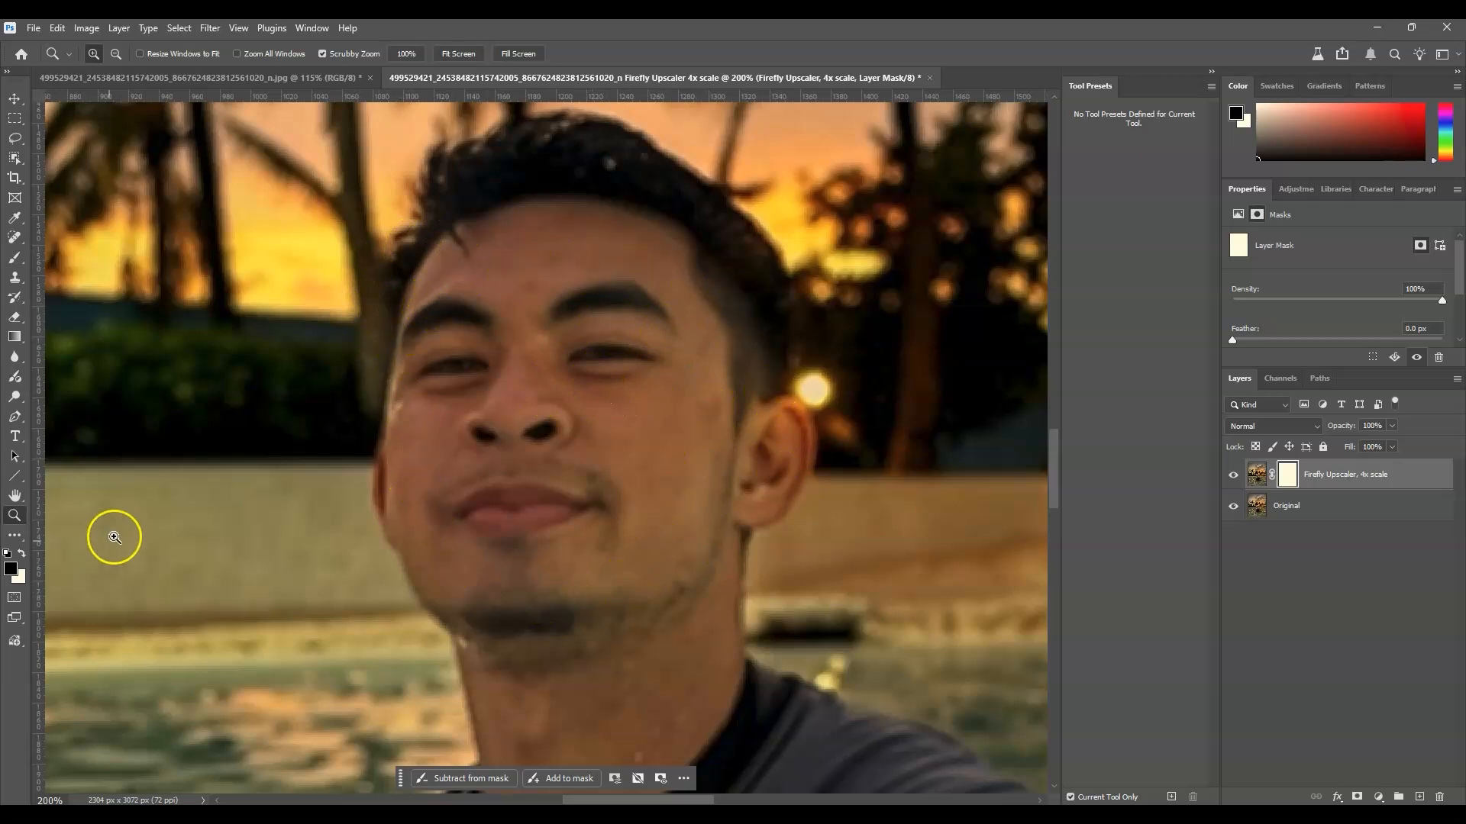
Compare the palm trees up close with the 4x upscaled layer hidden and shown, ending on the whole image.
{"action": "scroll", "coordinate": [366, 318], "scroll_direction": "up", "scroll_amount": 3}
{"action": "scroll", "coordinate": [355, 398], "scroll_direction": "up", "scroll_amount": 8}
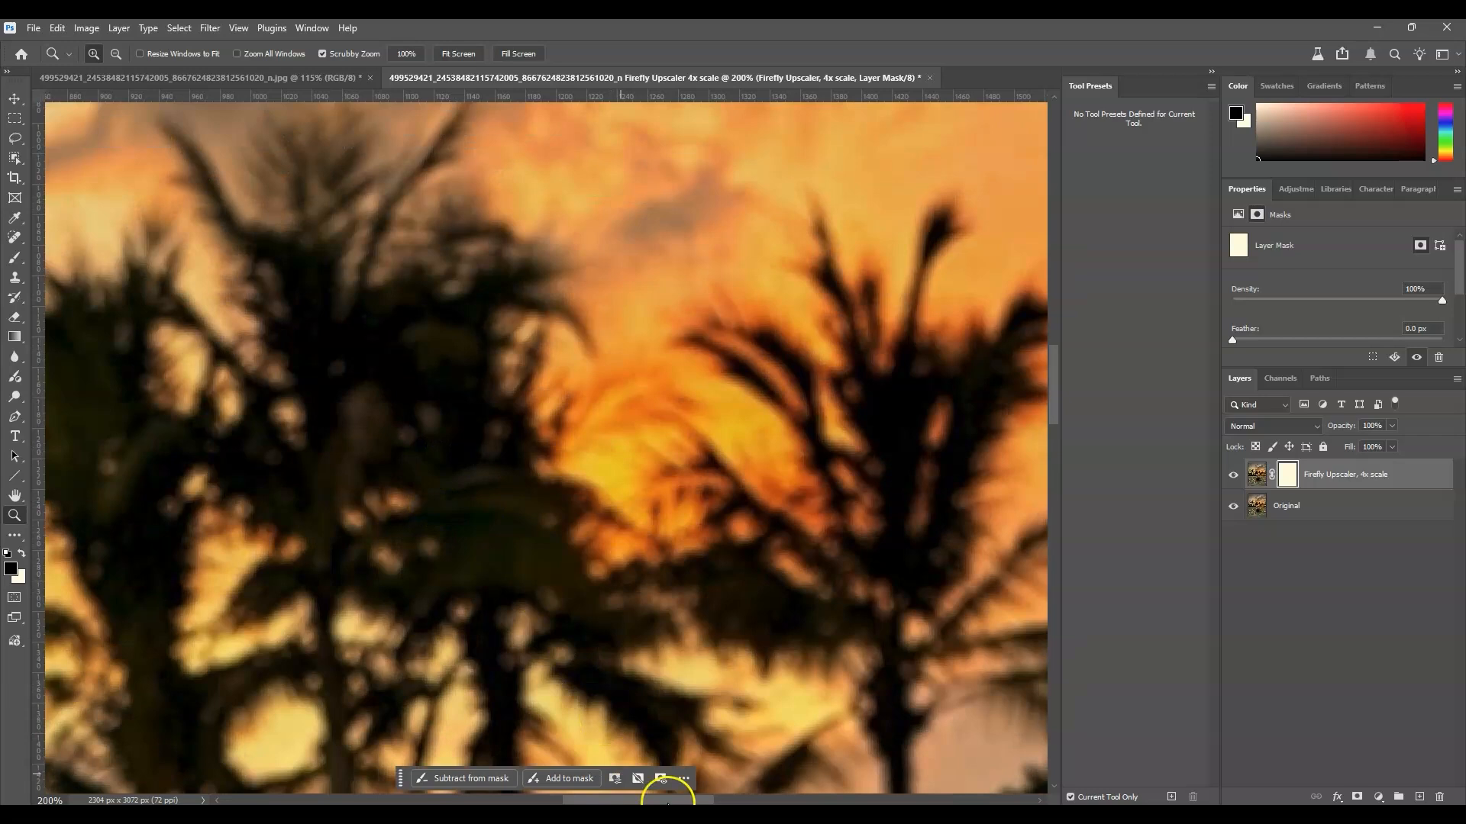
{"action": "left_click_drag", "start_coordinate": [668, 799], "coordinate": [621, 800]}
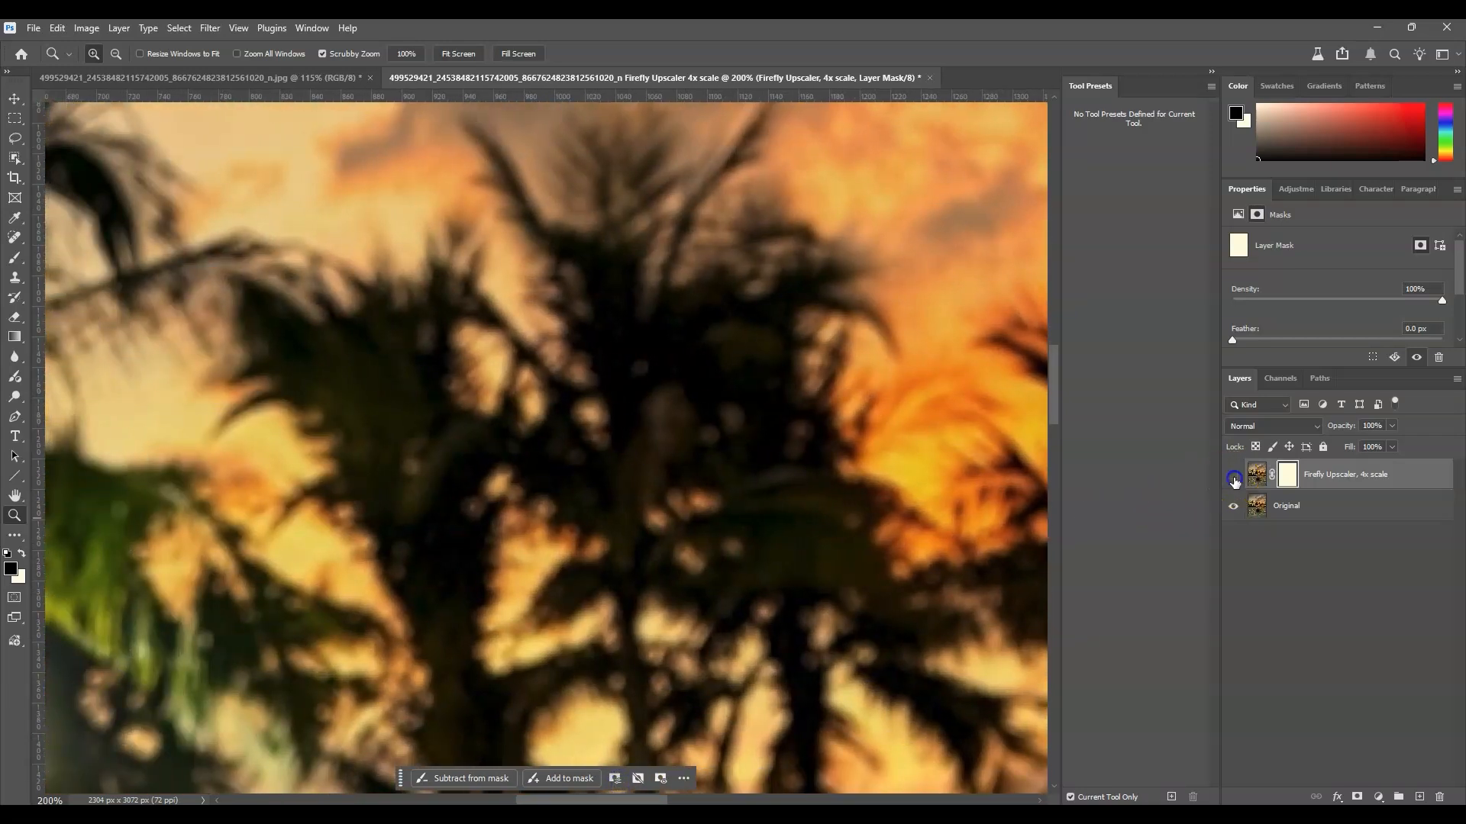
{"action": "left_click", "coordinate": [1234, 478]}
{"action": "scroll", "coordinate": [790, 478], "scroll_direction": "up", "scroll_amount": 2}
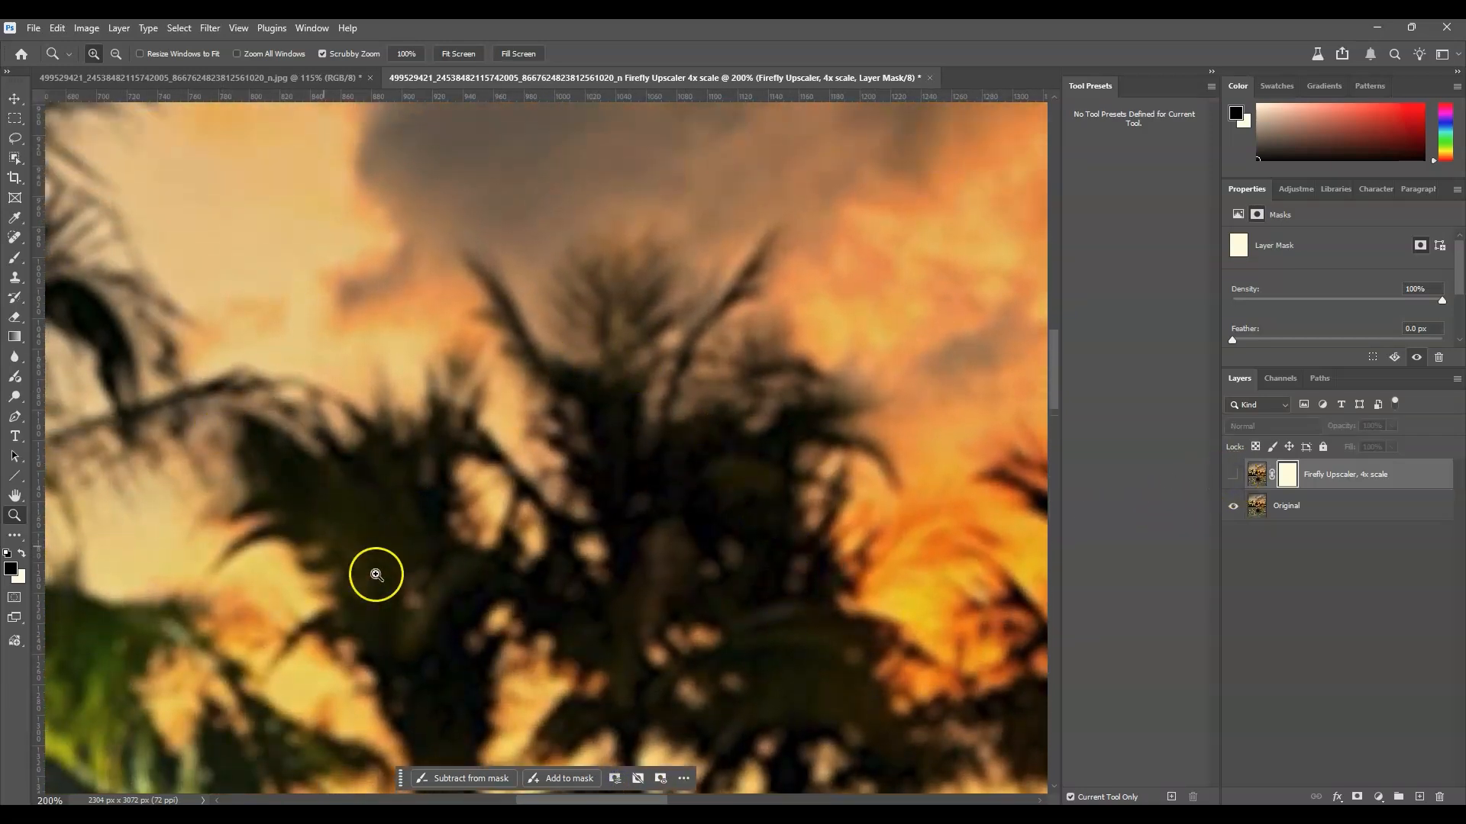
{"action": "left_click", "coordinate": [1233, 475]}
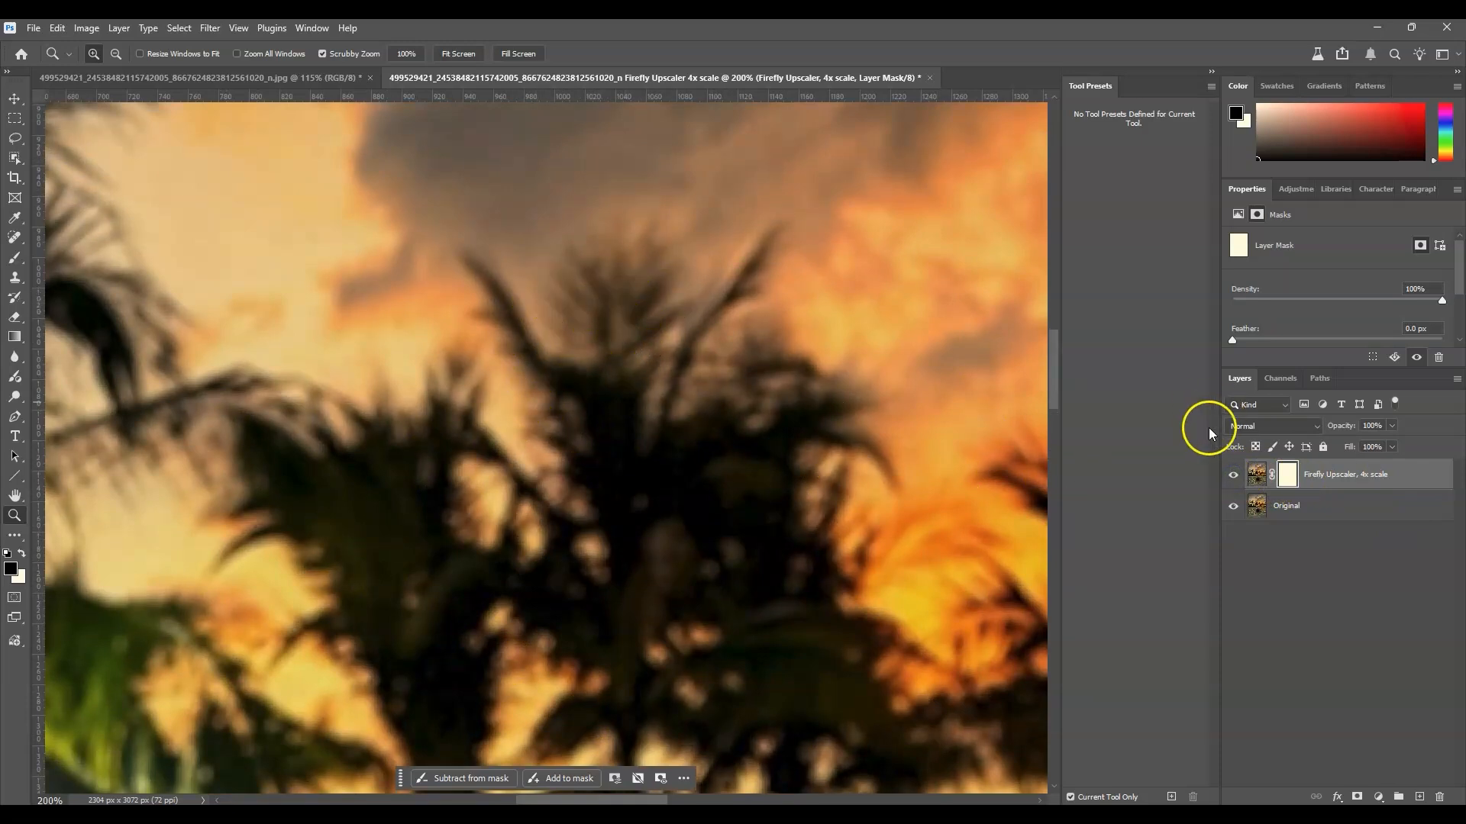
{"action": "left_click", "coordinate": [1233, 475]}
{"action": "left_click", "coordinate": [1233, 475]}
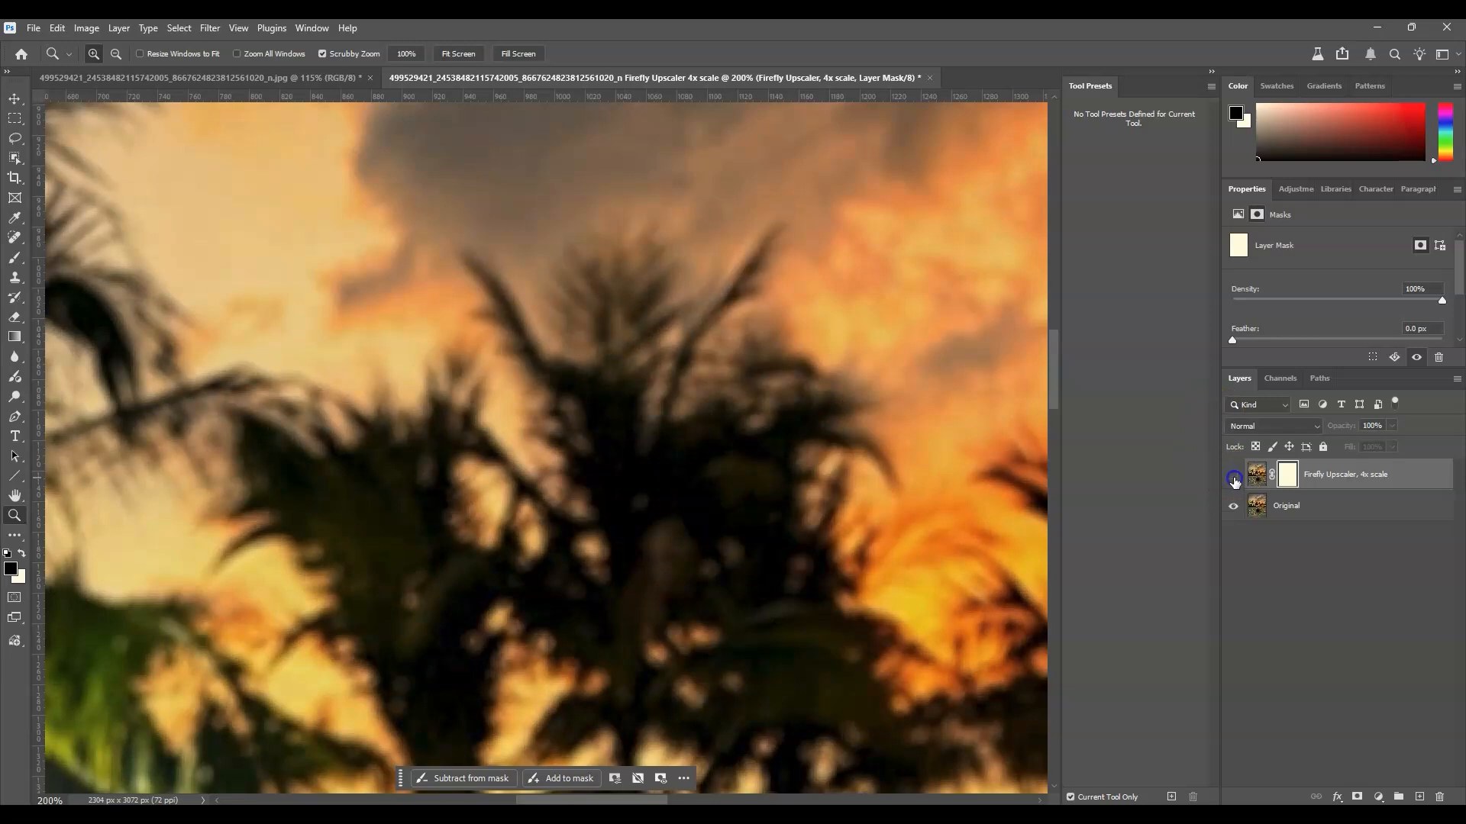
{"action": "left_click", "coordinate": [1233, 475]}
{"action": "key", "text": "ctrl+0"}
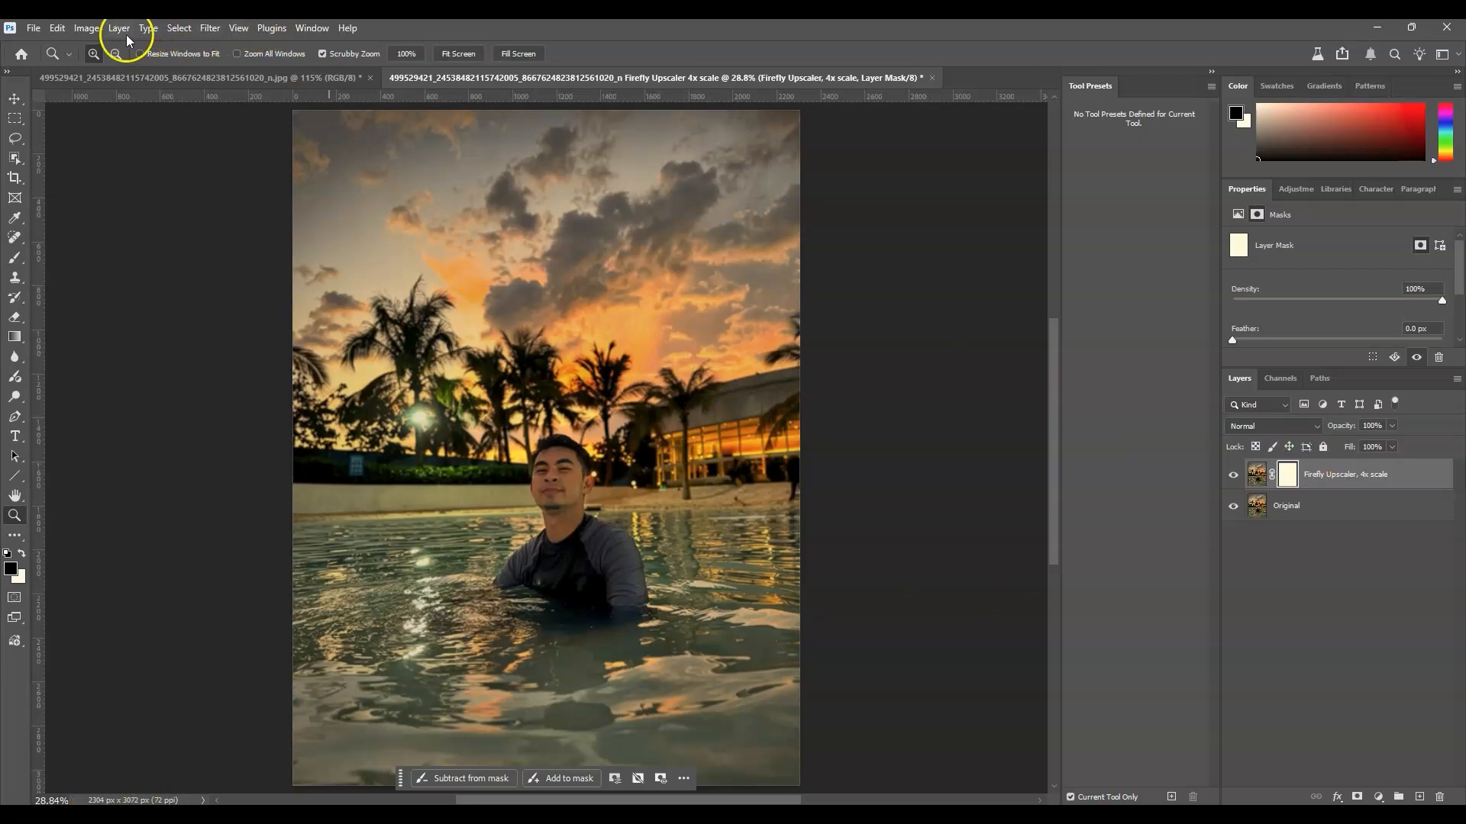
Start another Generative Upscale on the already upscaled image and choose the 4x scale.
{"action": "left_click", "coordinate": [86, 28]}
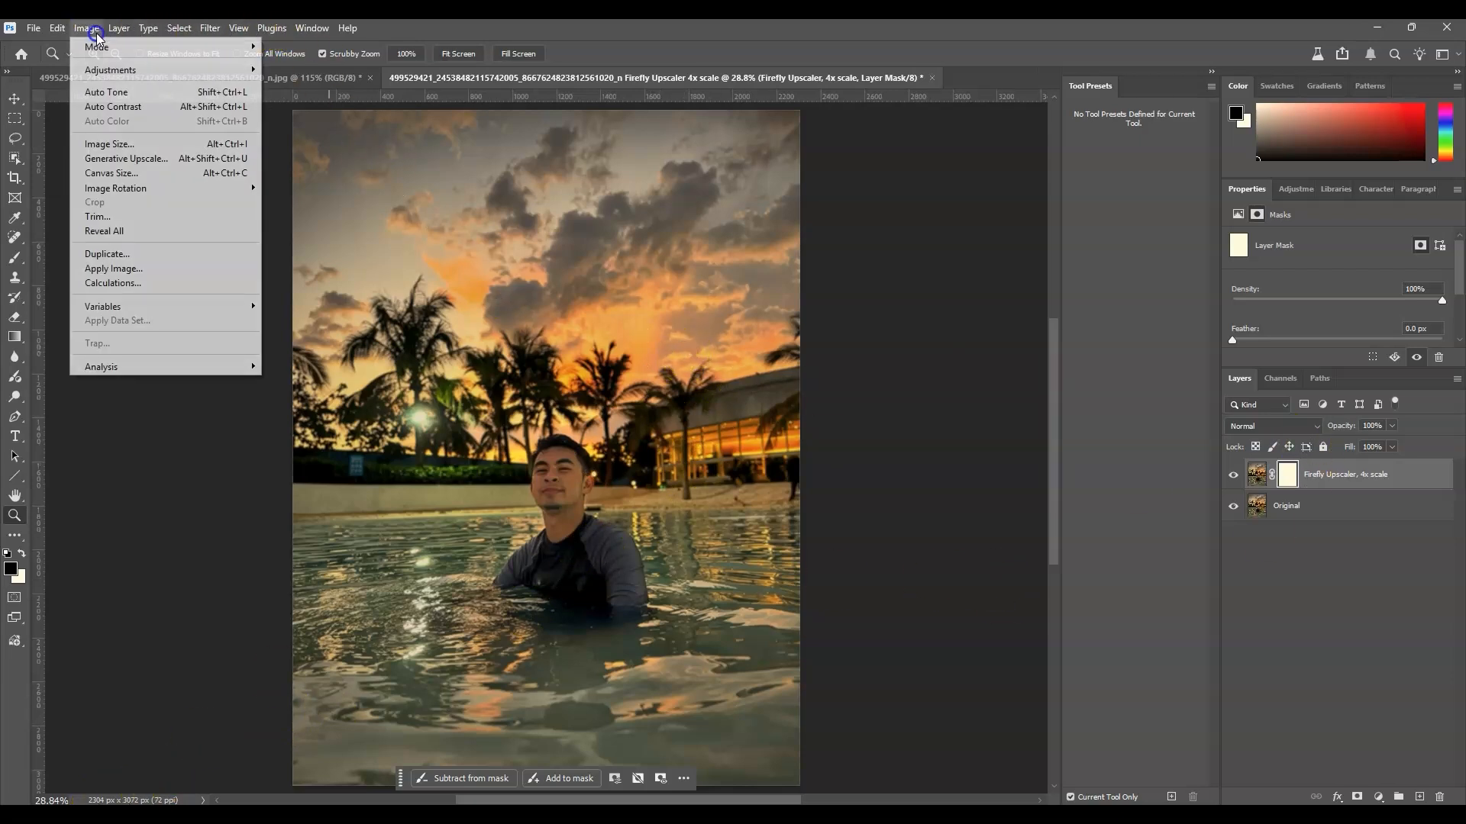
{"action": "left_click", "coordinate": [175, 159]}
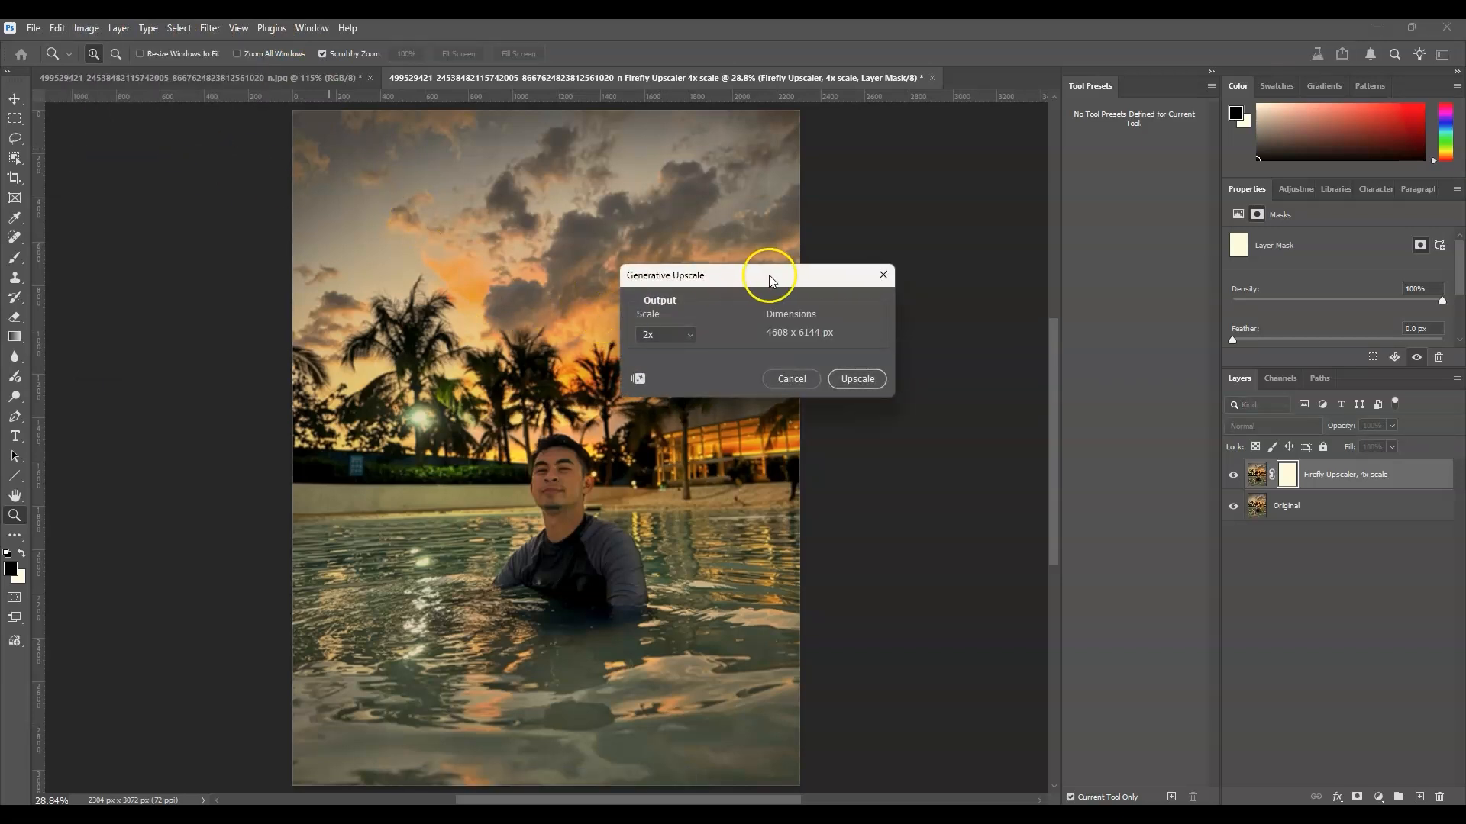
{"action": "left_click_drag", "start_coordinate": [791, 281], "coordinate": [875, 243]}
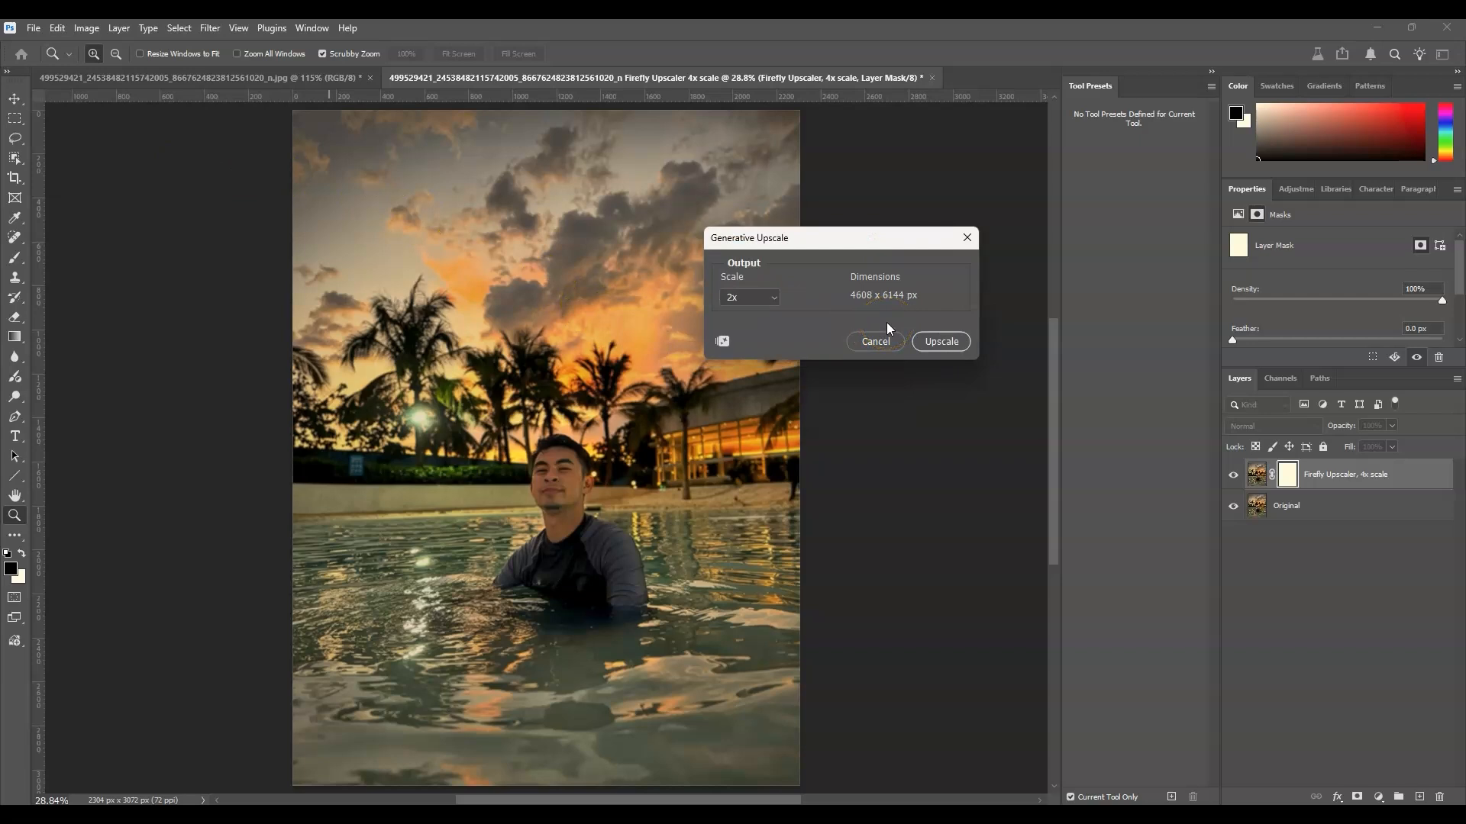
{"action": "left_click", "coordinate": [737, 297]}
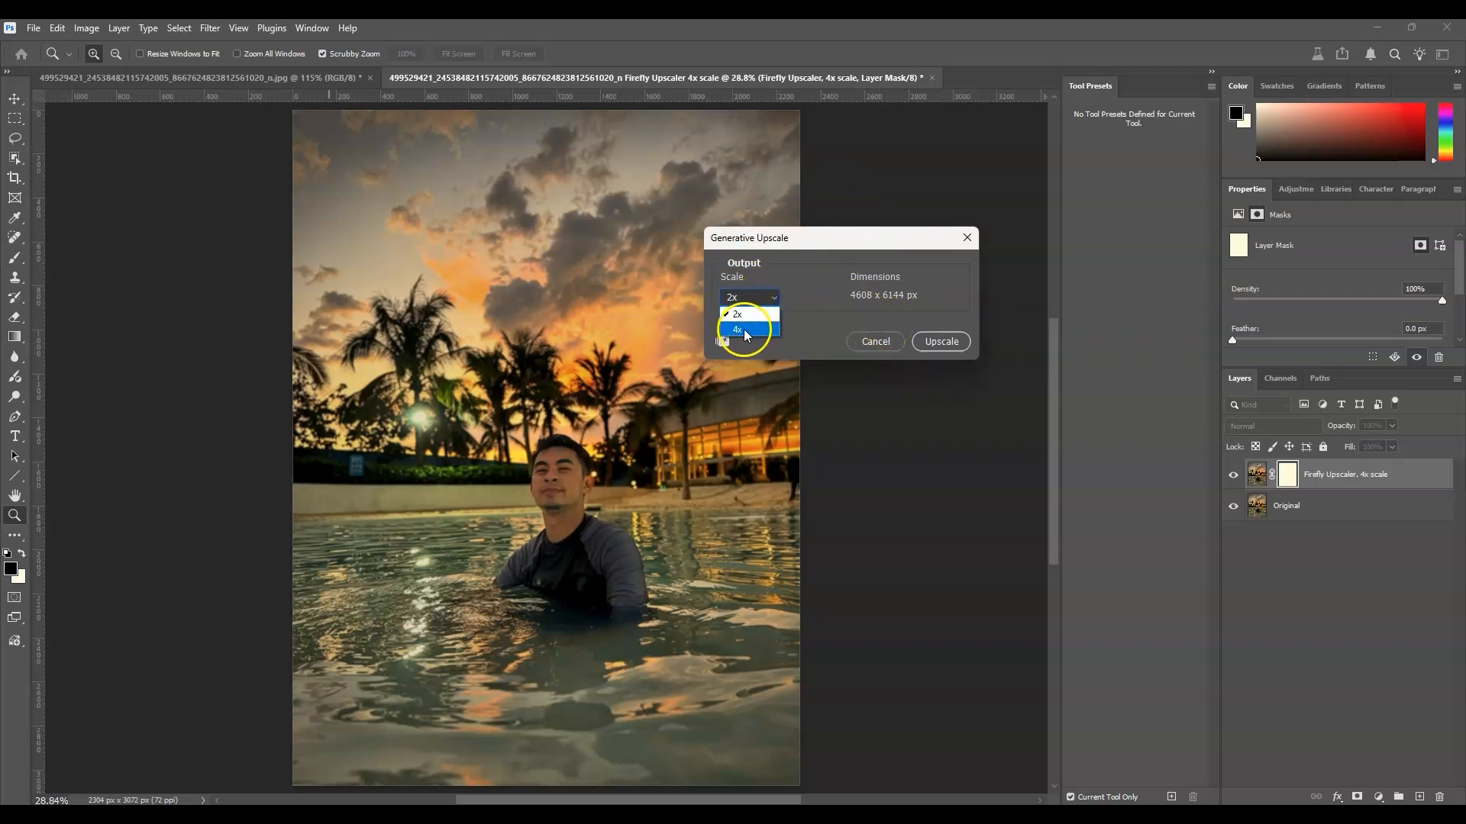
{"action": "left_click", "coordinate": [739, 330]}
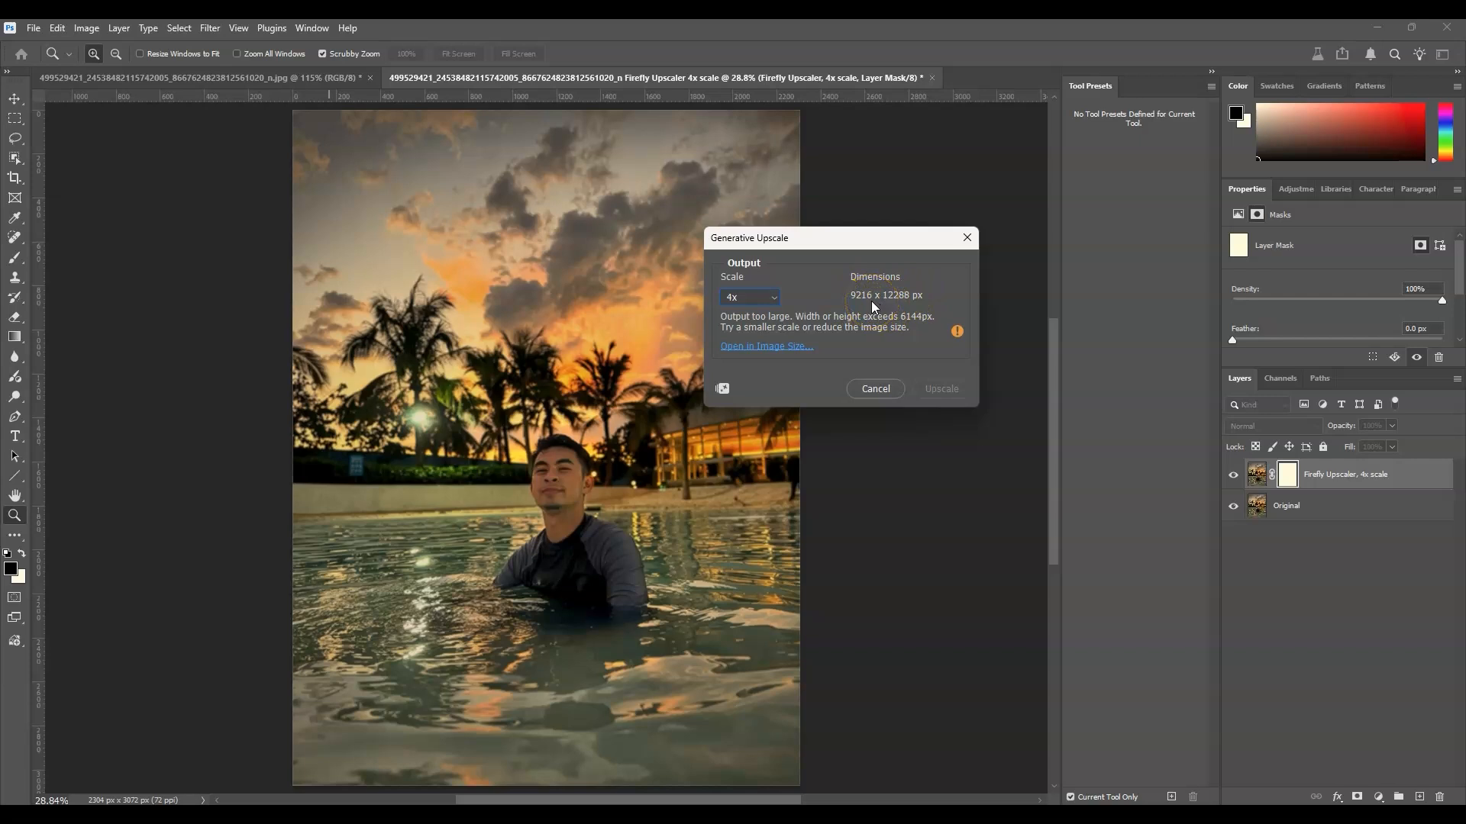
Set the Generative Upscale scale to 2x and upscale the image to 4608 x 6144 px.
{"action": "left_click", "coordinate": [758, 303]}
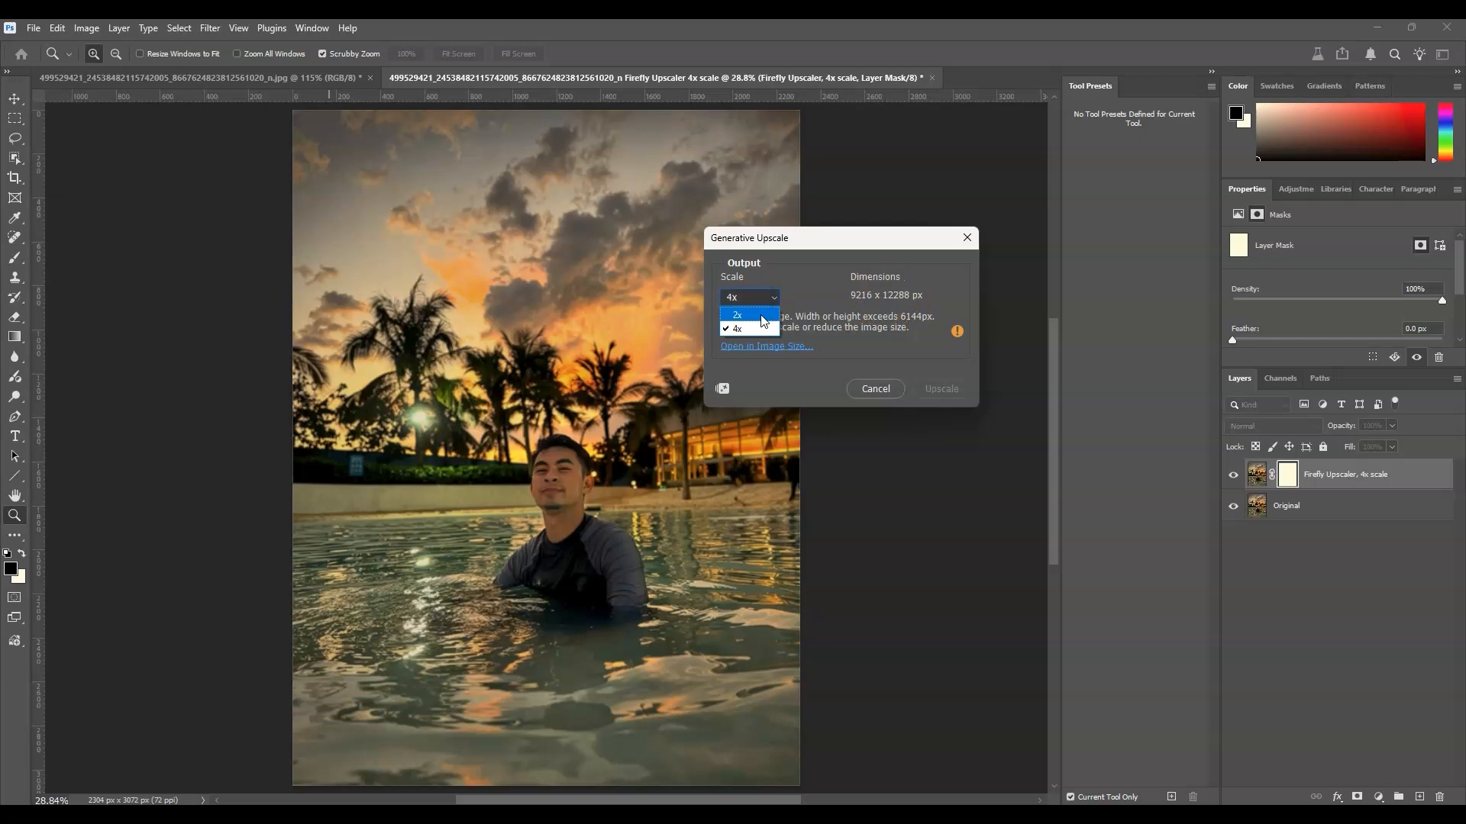
{"action": "left_click", "coordinate": [763, 319]}
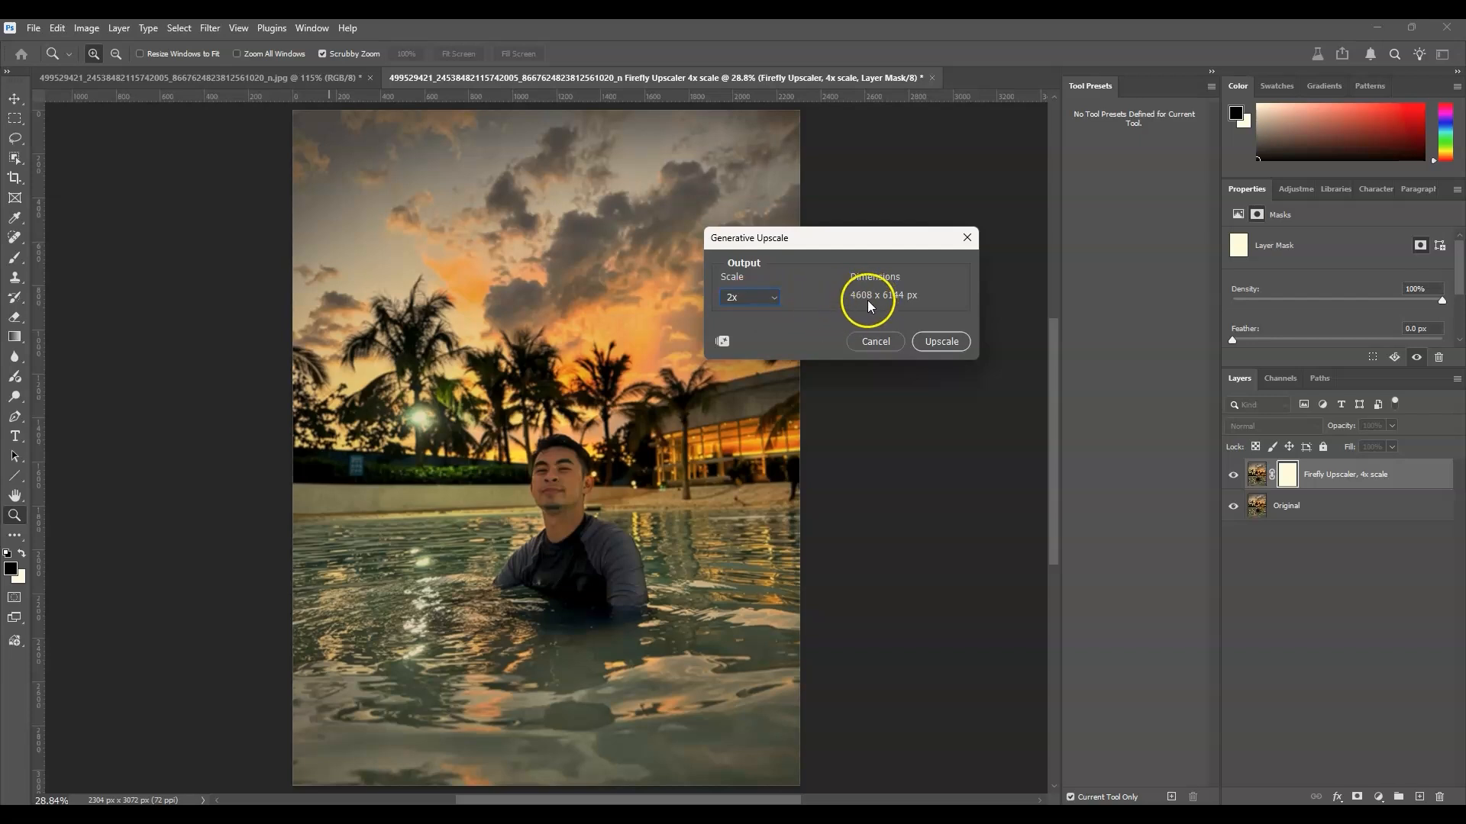
{"action": "left_click", "coordinate": [946, 342]}
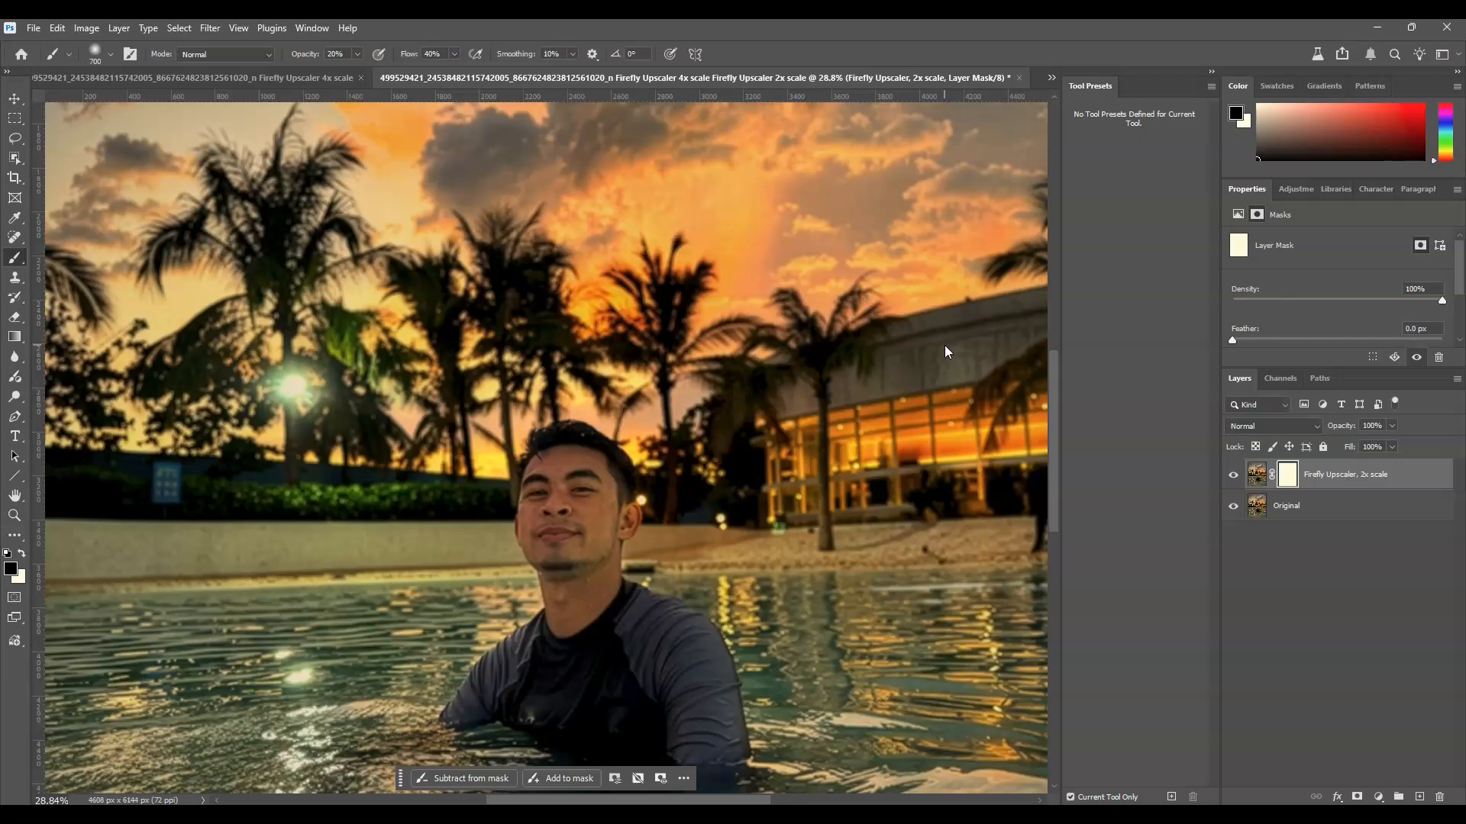
Compare the man's face up close with the Firefly Upscaler, 2x scale layer hidden and shown, ending on the whole image.
{"action": "scroll", "coordinate": [638, 556], "scroll_direction": "down", "scroll_amount": 4}
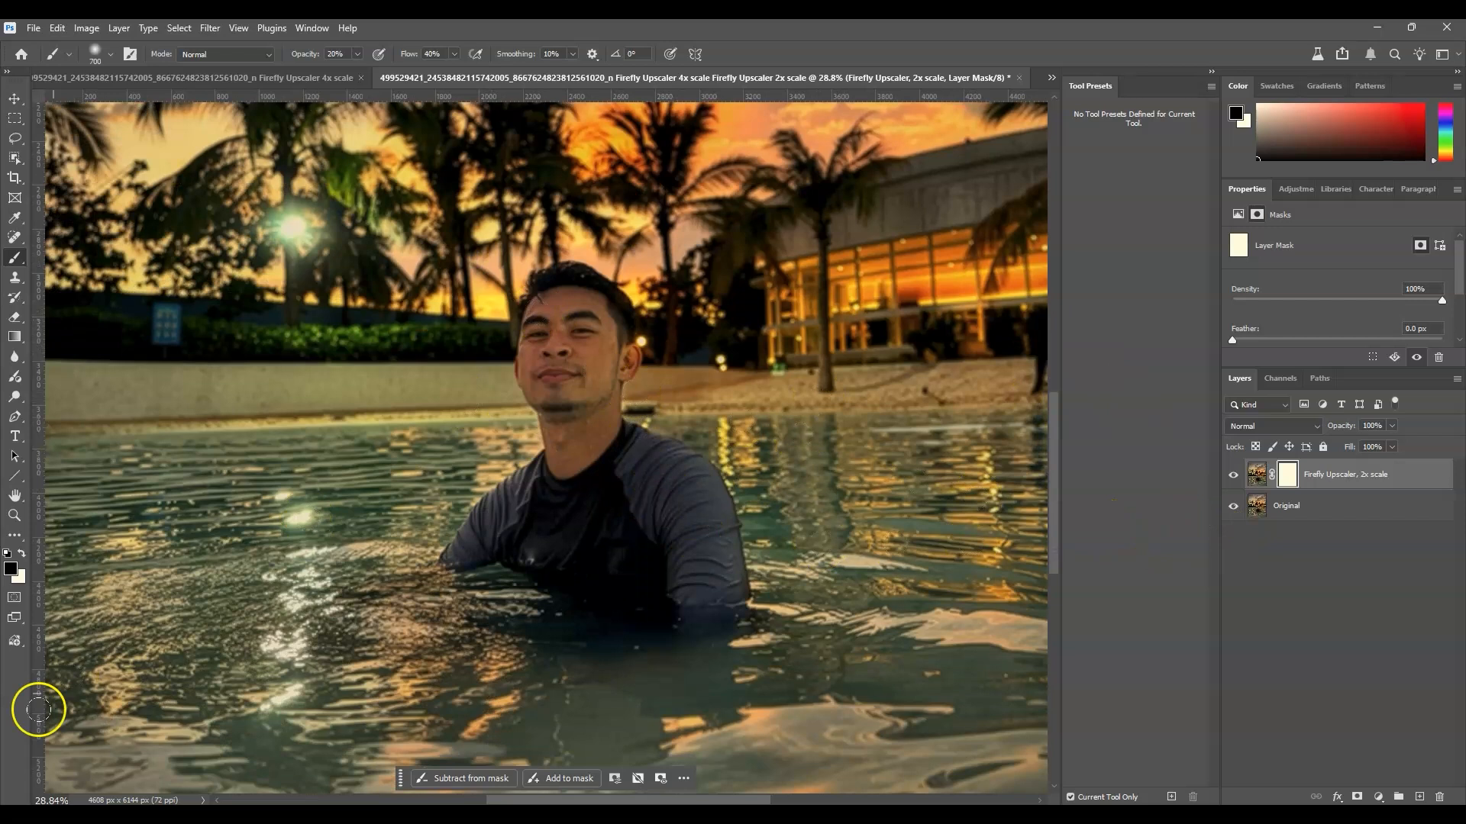
{"action": "left_click", "coordinate": [15, 516]}
{"action": "left_click_drag", "start_coordinate": [546, 366], "coordinate": [566, 414]}
{"action": "scroll", "coordinate": [565, 415], "scroll_direction": "up", "scroll_amount": 1}
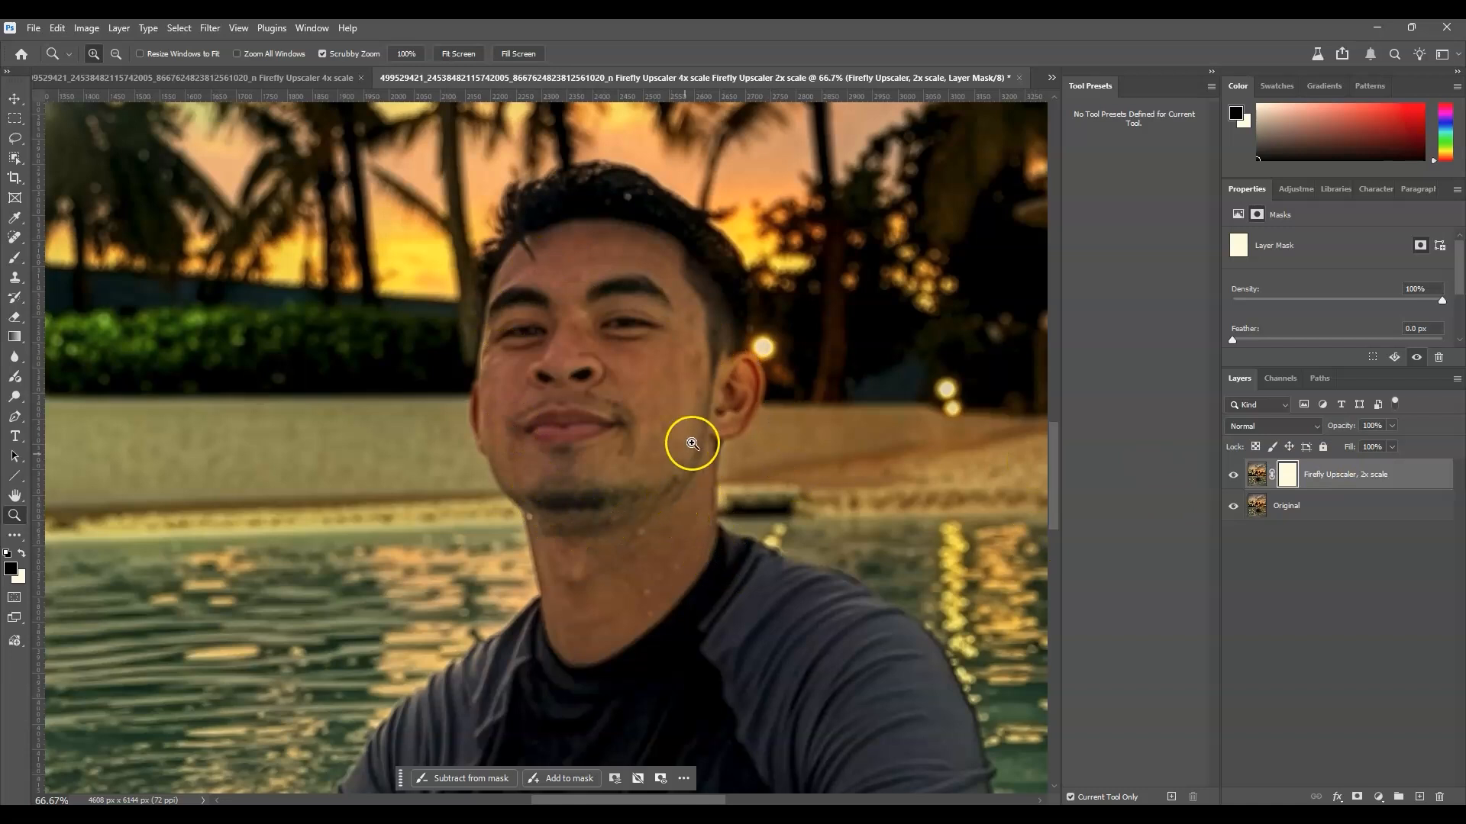
{"action": "left_click", "coordinate": [1233, 475]}
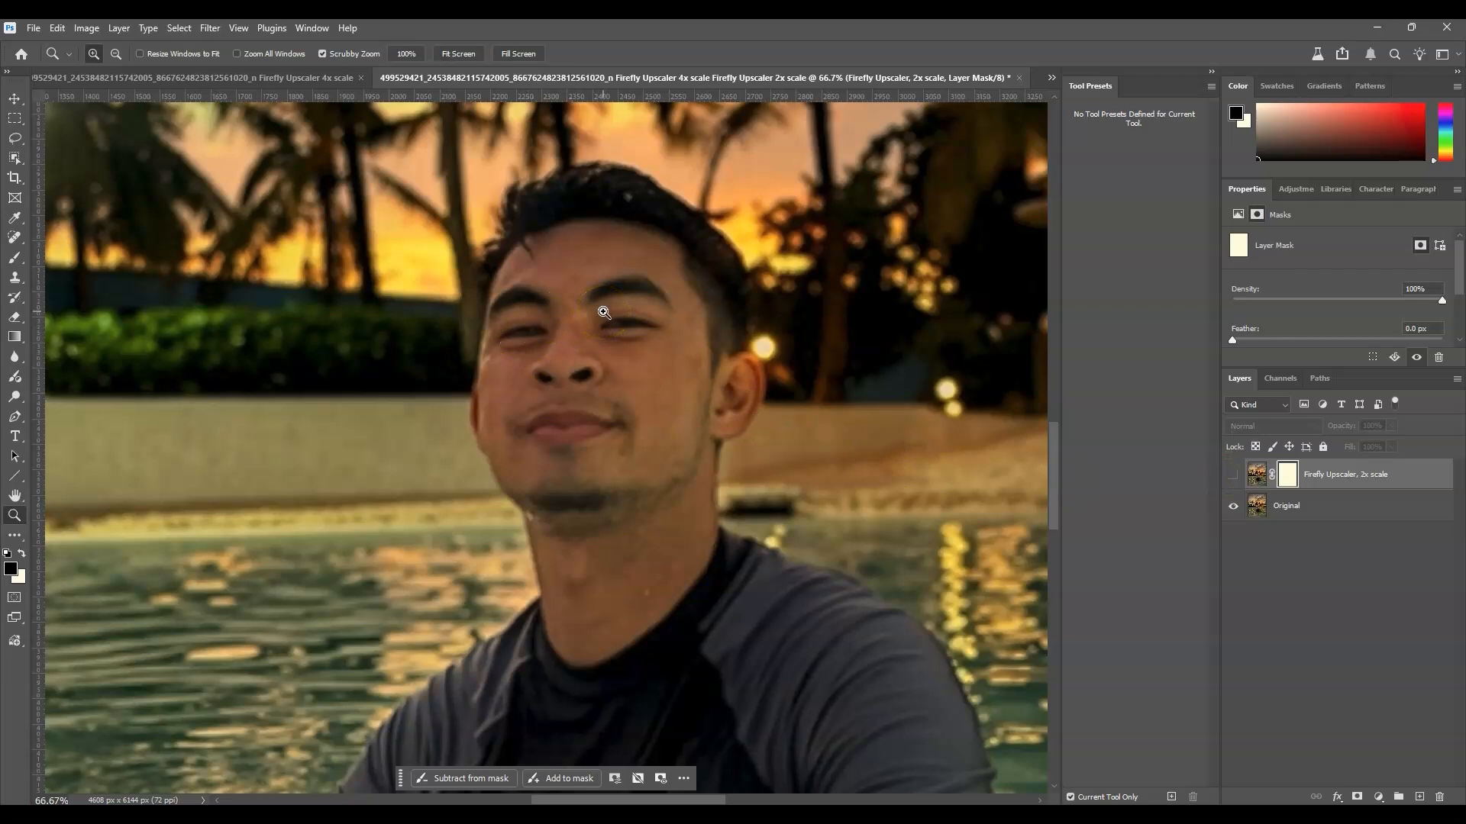
{"action": "left_click", "coordinate": [1233, 475]}
{"action": "left_click_drag", "start_coordinate": [563, 391], "coordinate": [575, 505]}
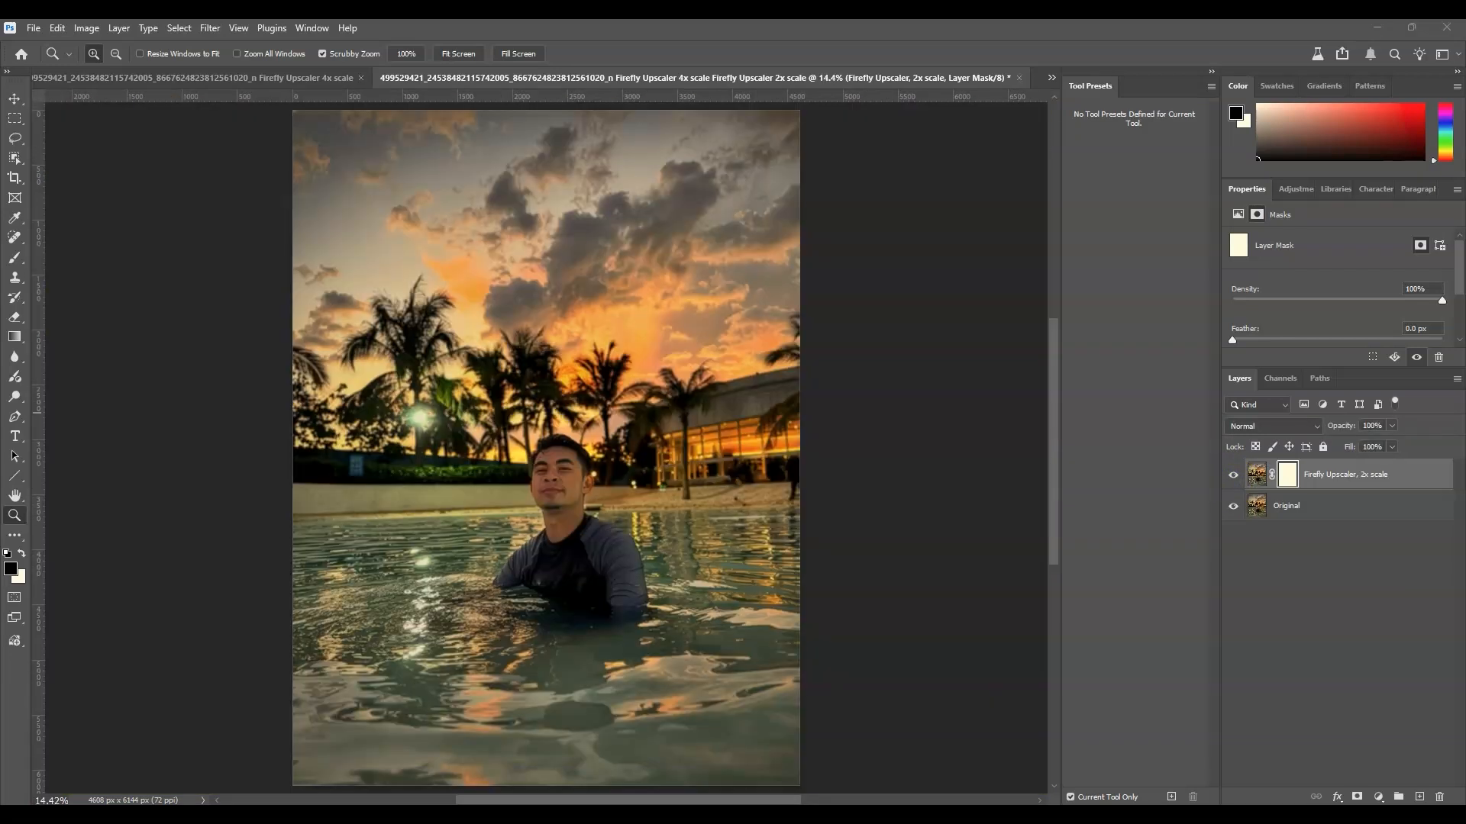